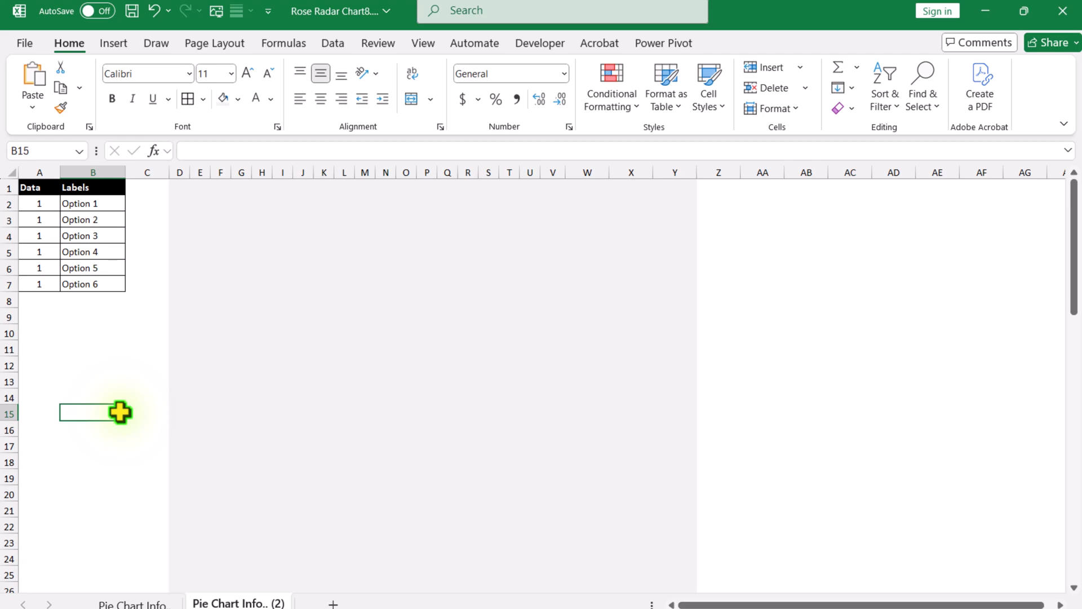
# Enter the values 3, 2.5 and 1.3 in cells D2, E2 and F2.
pyautogui.click(179, 201)
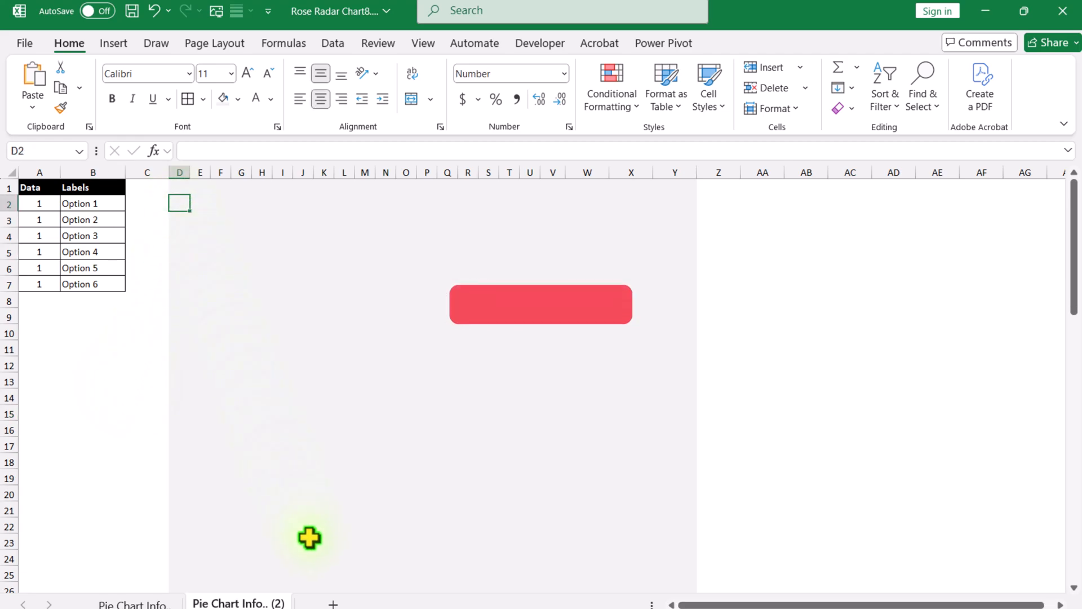
pyautogui.write('3')
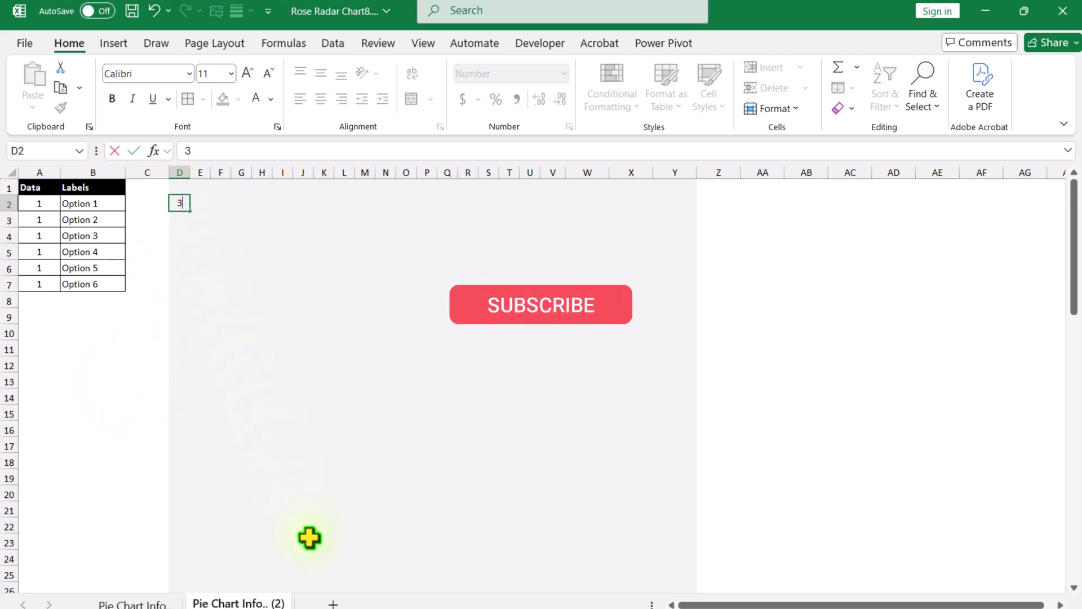
pyautogui.press('Tab')
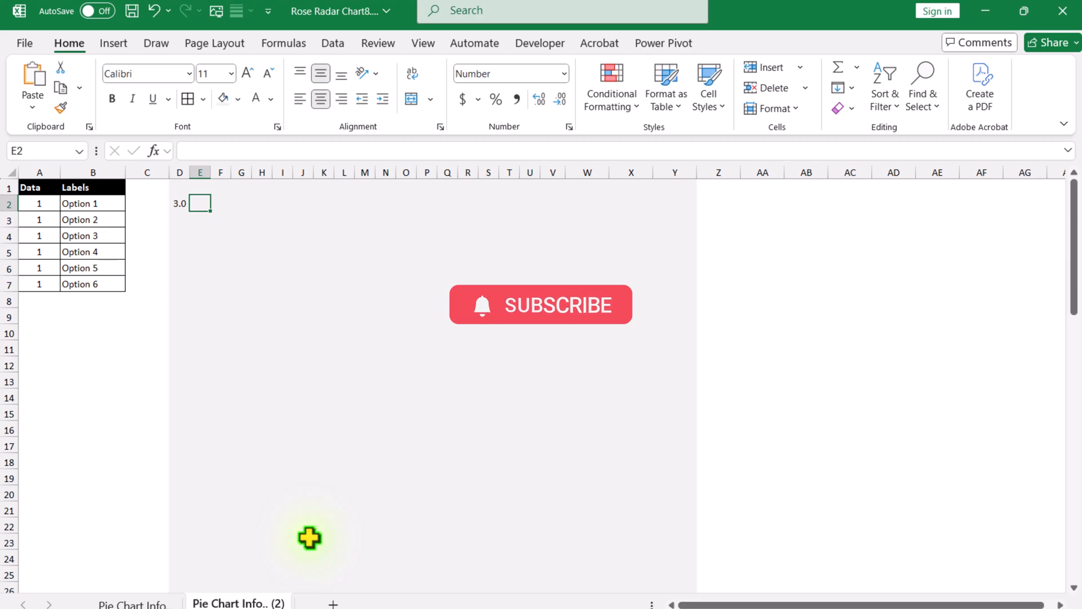
pyautogui.write('2.5')
pyautogui.press('Tab')
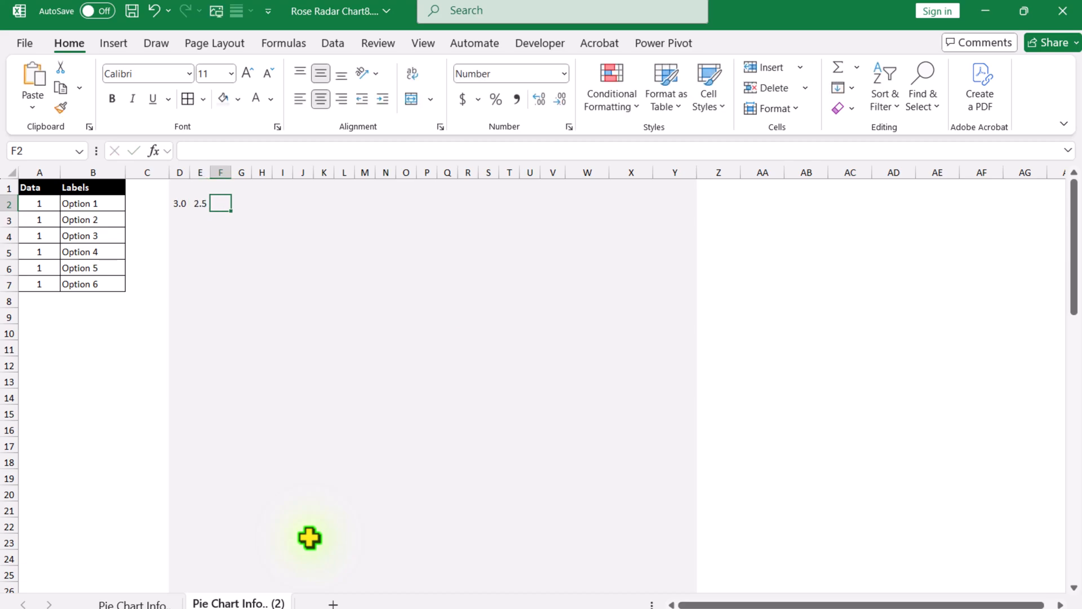
pyautogui.write('1.3')
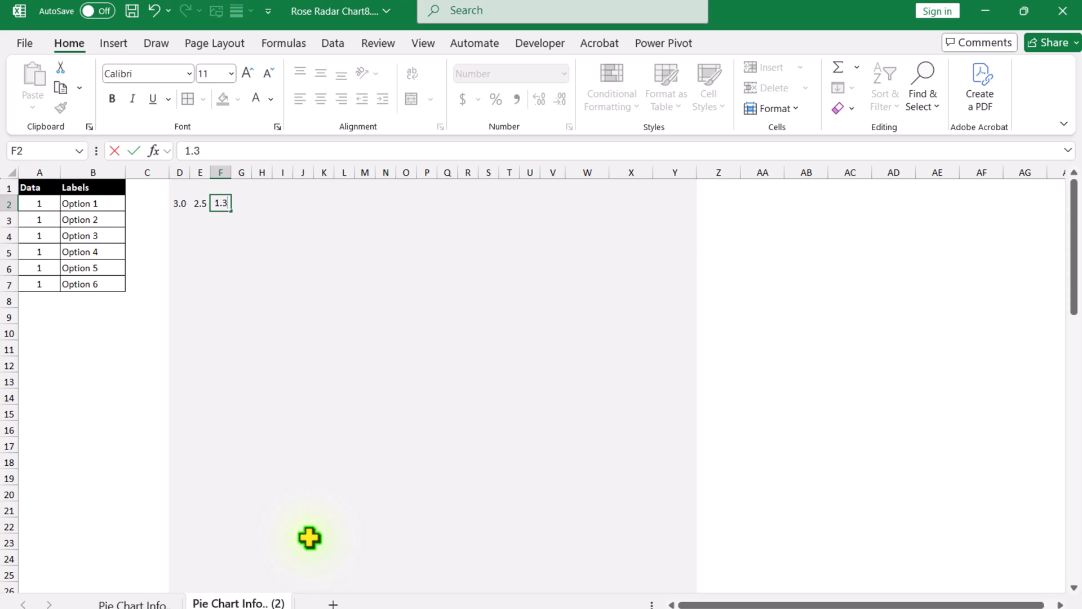
pyautogui.press('Return')
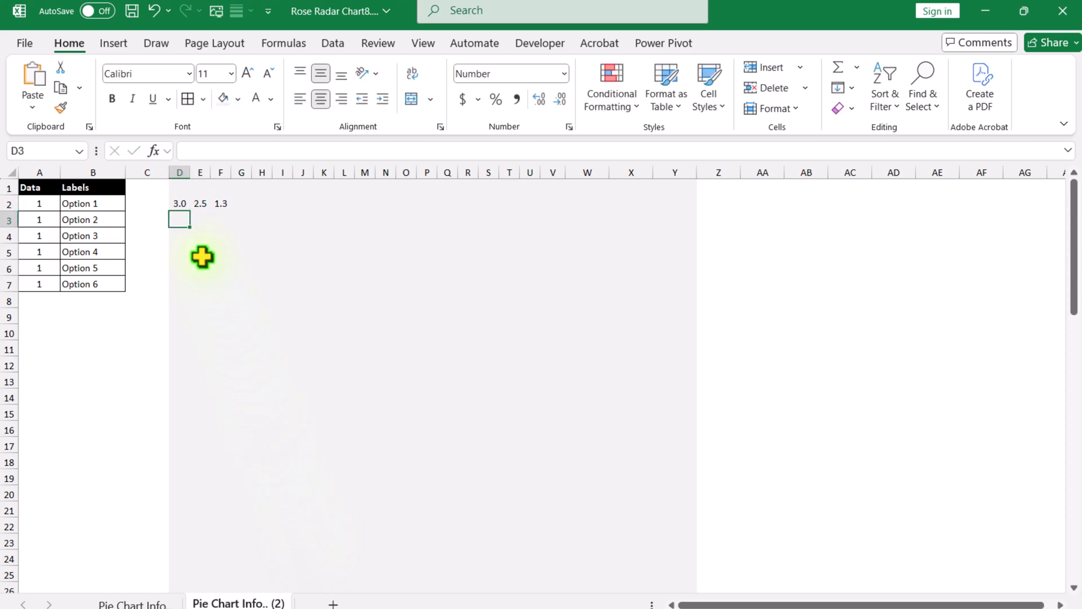
# Copy the values in D2:F2 down into the range D3:F17.
pyautogui.moveTo(181, 204); pyautogui.dragTo(221, 208)
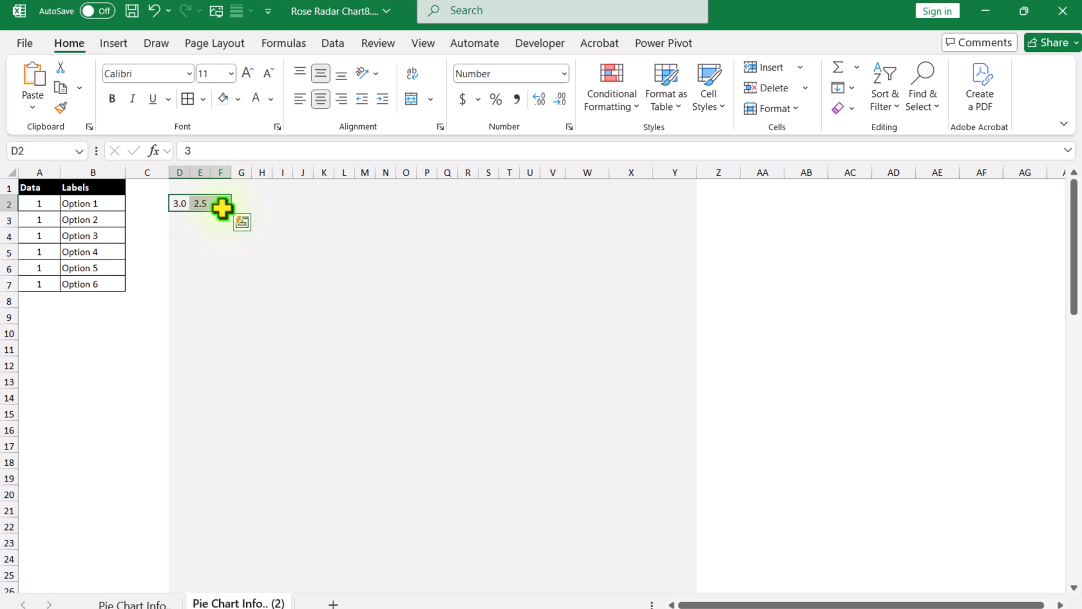
pyautogui.hotkey('ctrl', 'c')
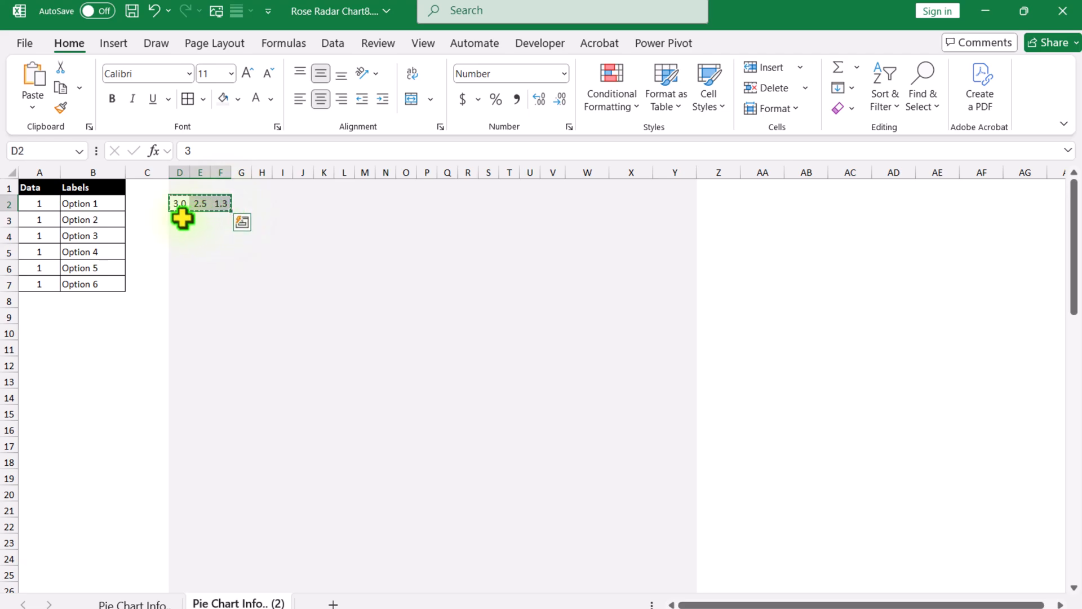
pyautogui.moveTo(181, 219); pyautogui.dragTo(231, 451)
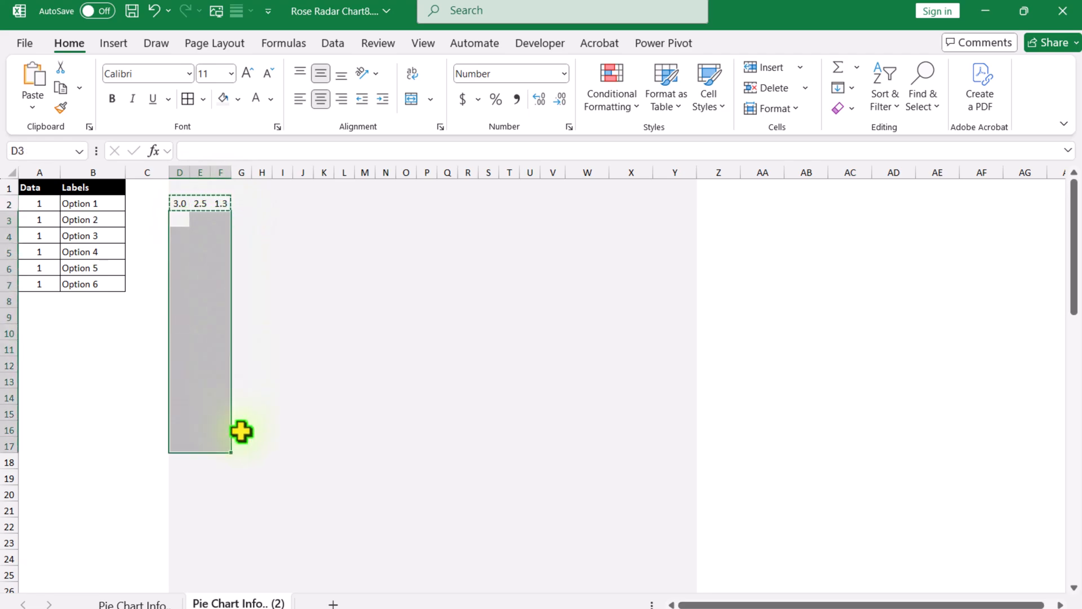
pyautogui.hotkey('ctrl', 'v')
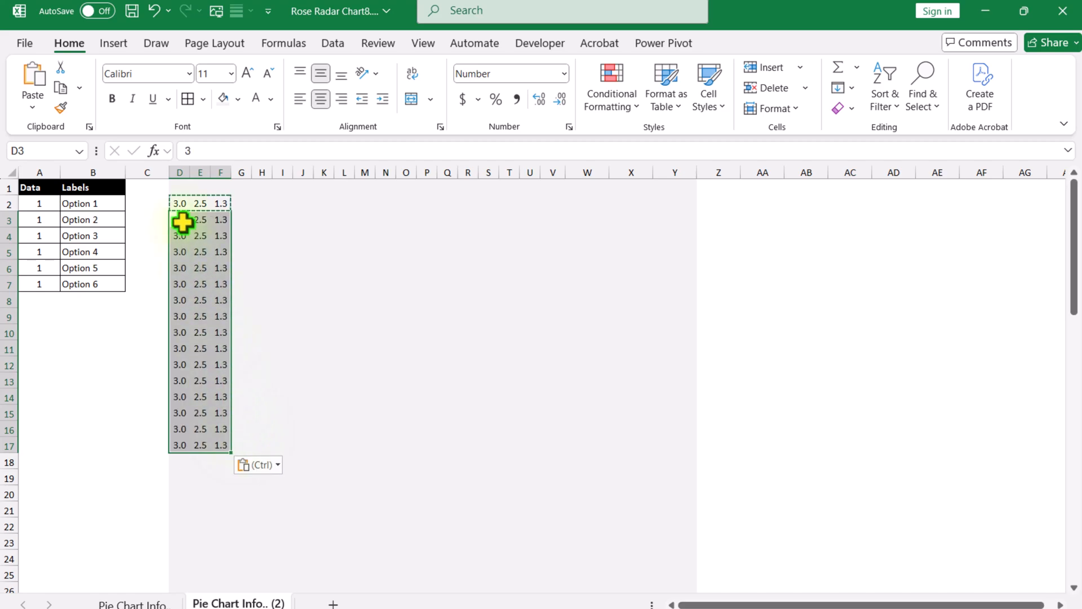
# Copy the block D2:F17 and paste it diagonally below, starting at cell G18.
pyautogui.moveTo(178, 207); pyautogui.dragTo(218, 443)
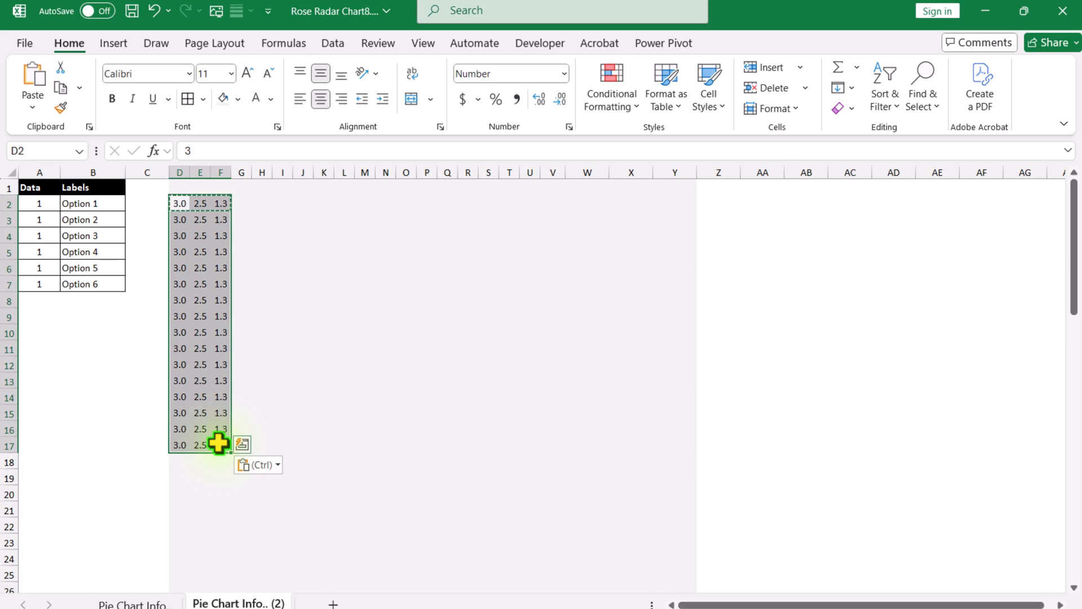
pyautogui.hotkey('ctrl', 'c')
pyautogui.scroll(-3, 220, 438)
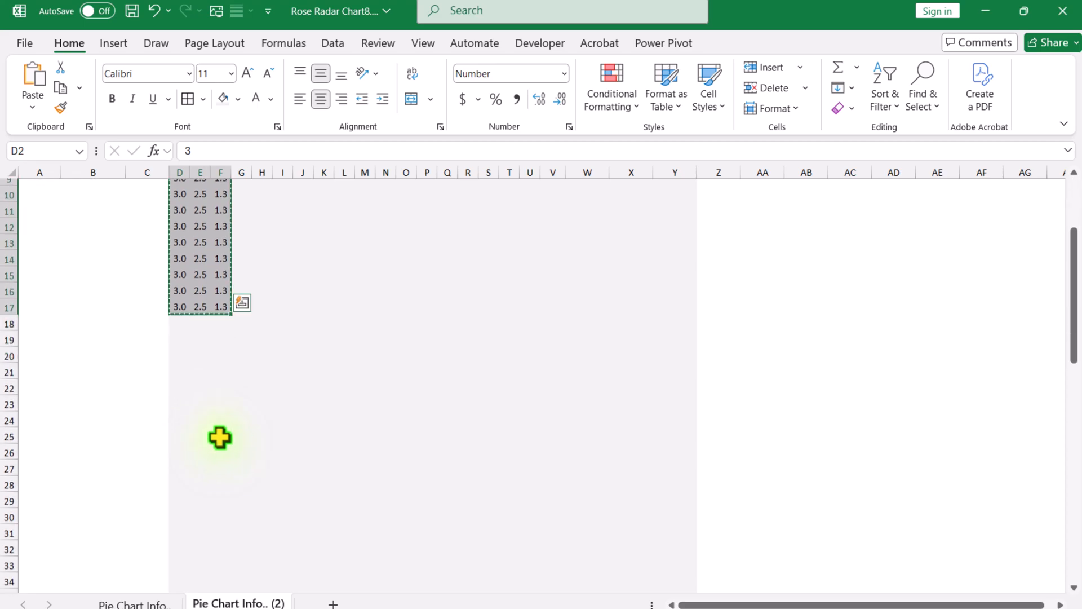
pyautogui.click(247, 286)
pyautogui.press('Down')
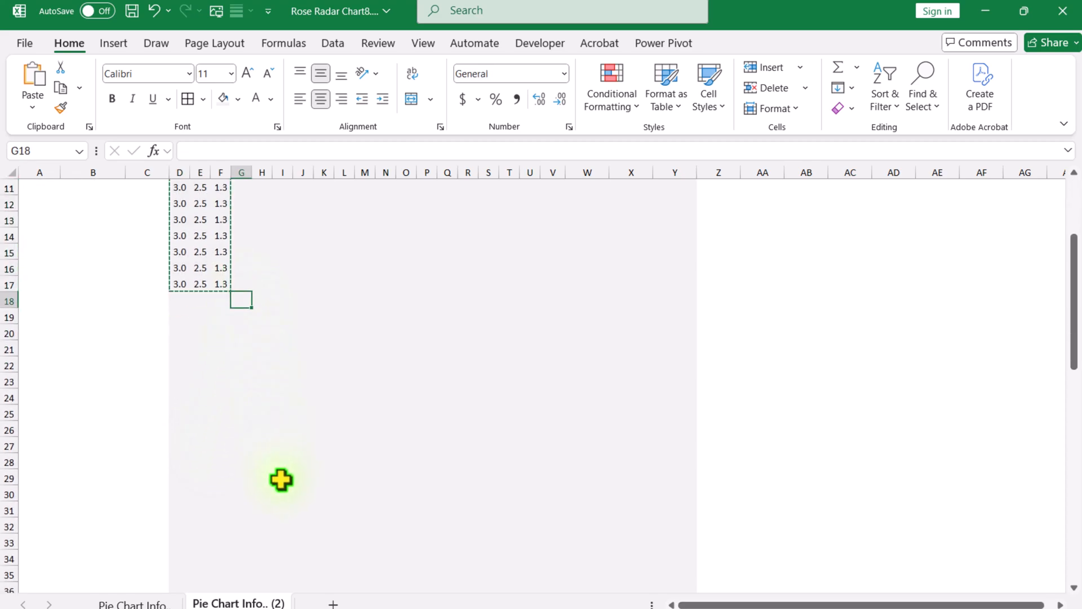
pyautogui.hotkey('ctrl', 'v')
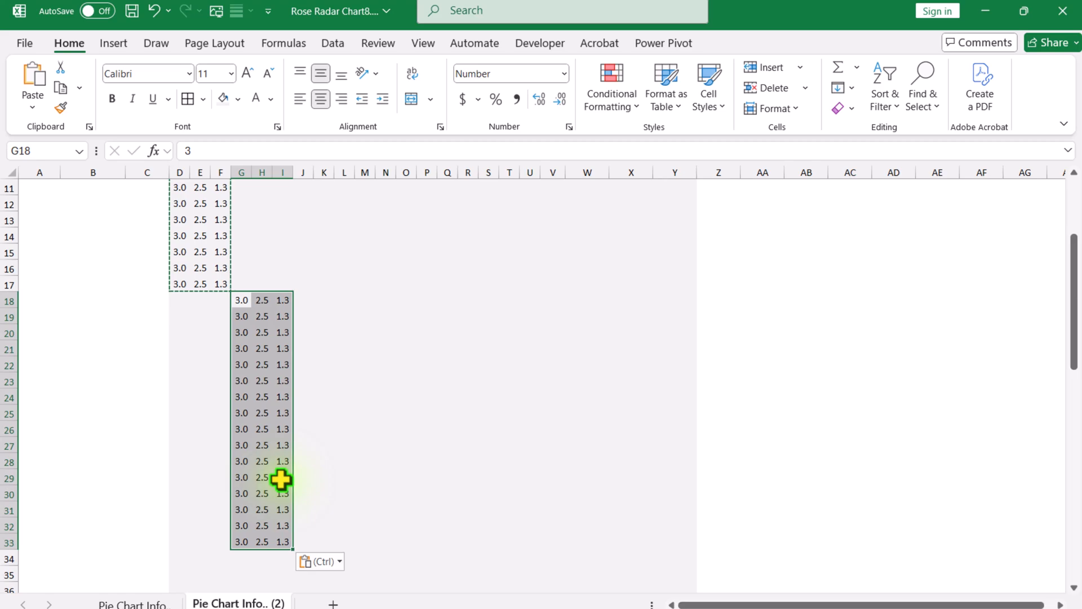
# Paste the copied block two more times along the diagonal, starting at cells J34 and M50.
pyautogui.scroll(-2, 317, 469)
pyautogui.click(318, 474)
pyautogui.click(303, 464)
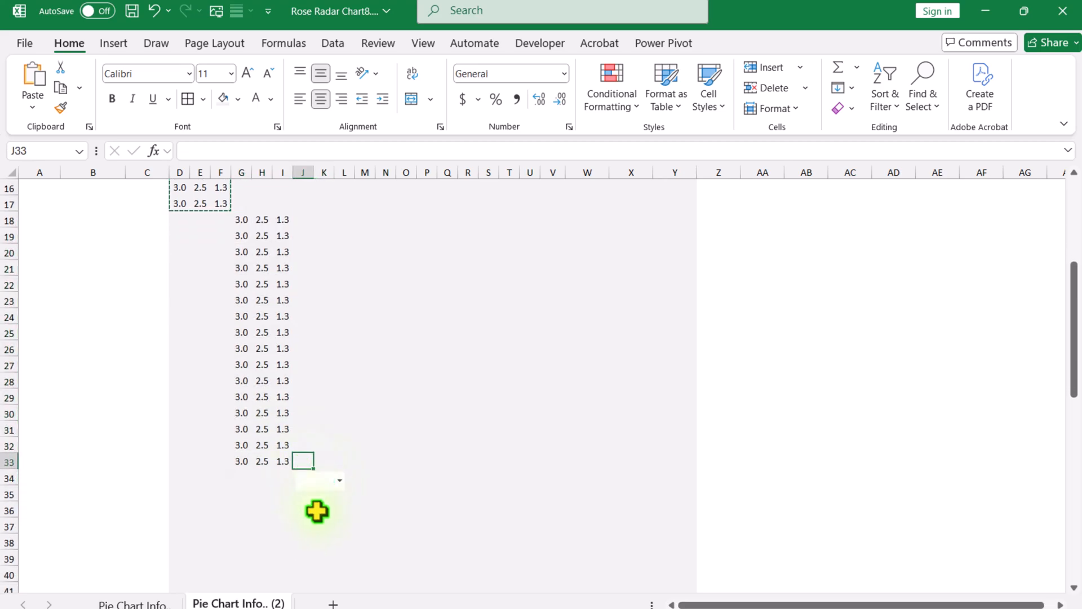
pyautogui.press('Down')
pyautogui.hotkey('ctrl', 'v')
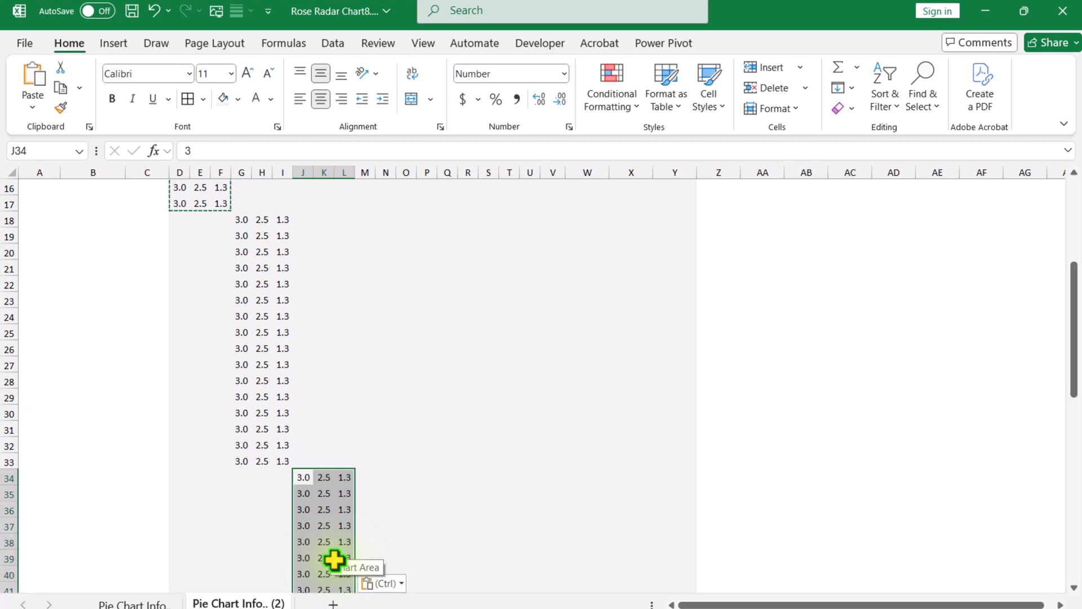
pyautogui.scroll(-7, 348, 465)
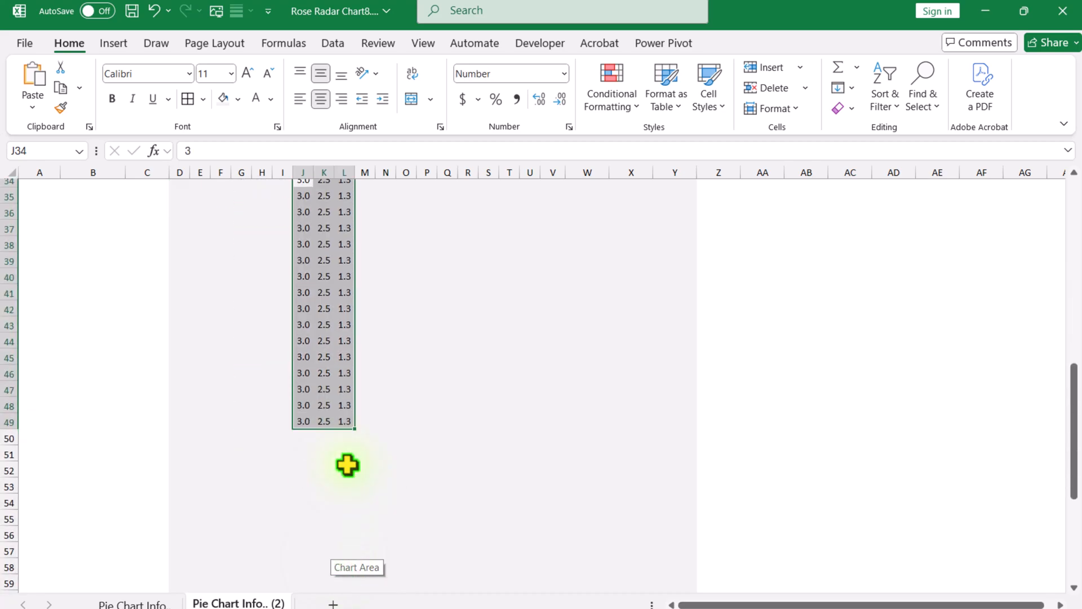
pyautogui.click(367, 399)
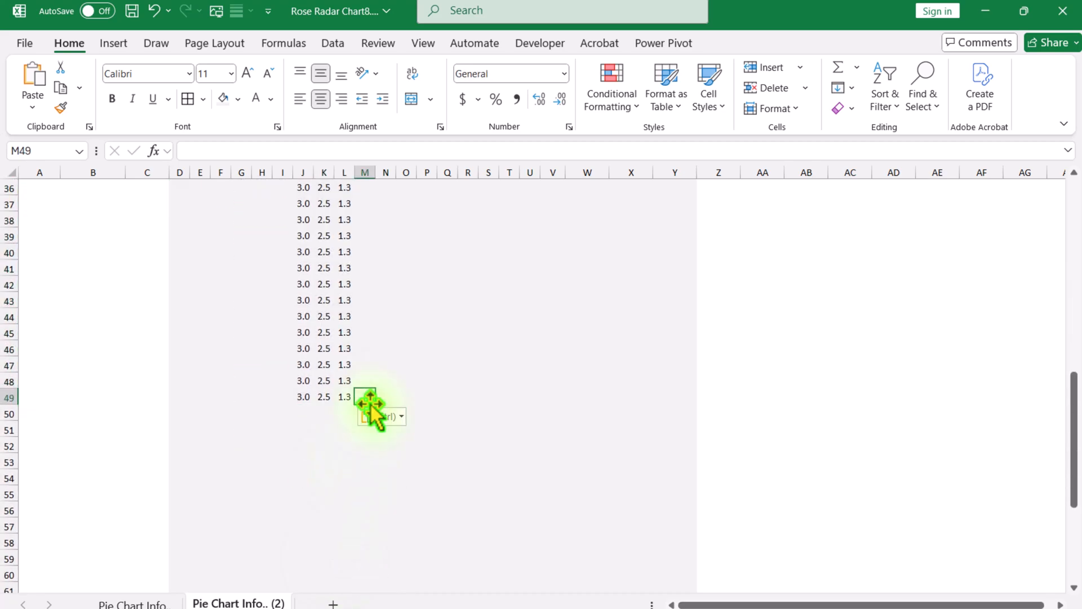
pyautogui.press('Down')
pyautogui.hotkey('ctrl', 'v')
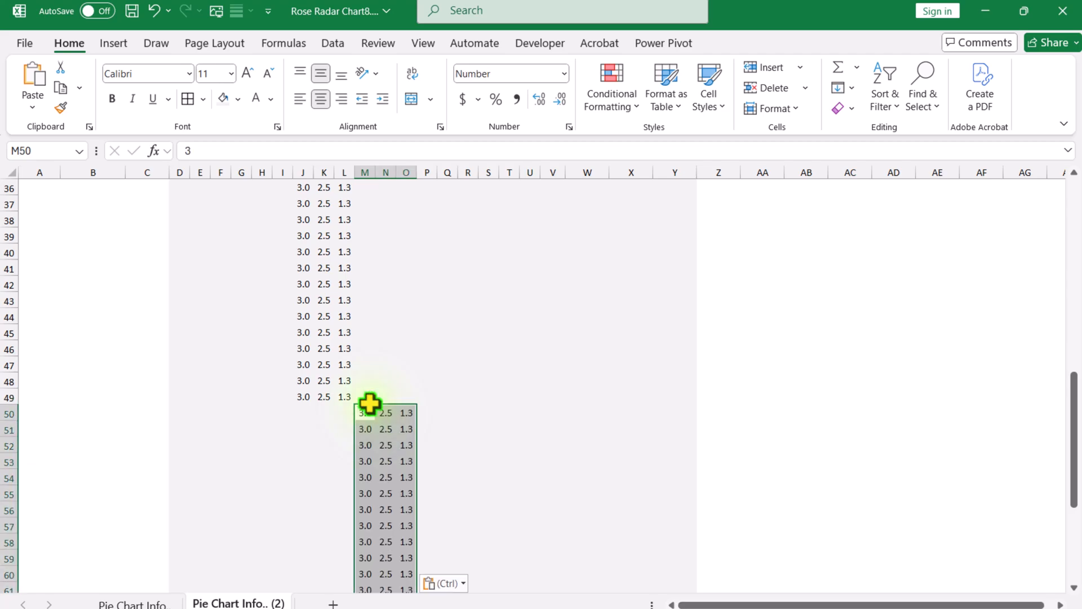
# Continue the diagonal by pasting the copied block at cells P66 and S82.
pyautogui.scroll(-5, 370, 403)
pyautogui.click(434, 413)
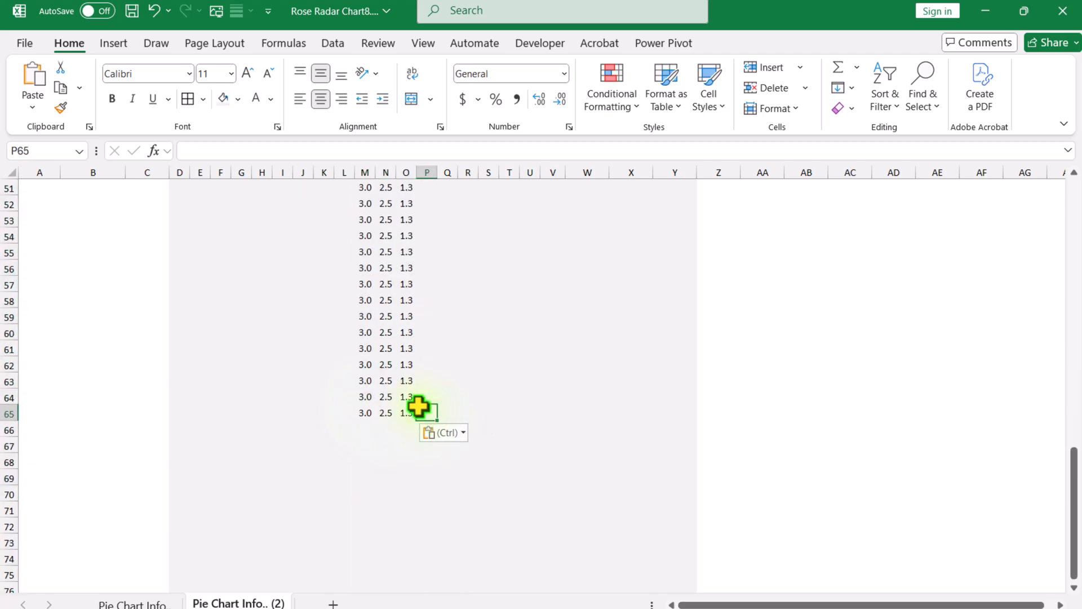
pyautogui.press('Down')
pyautogui.hotkey('ctrl', 'v')
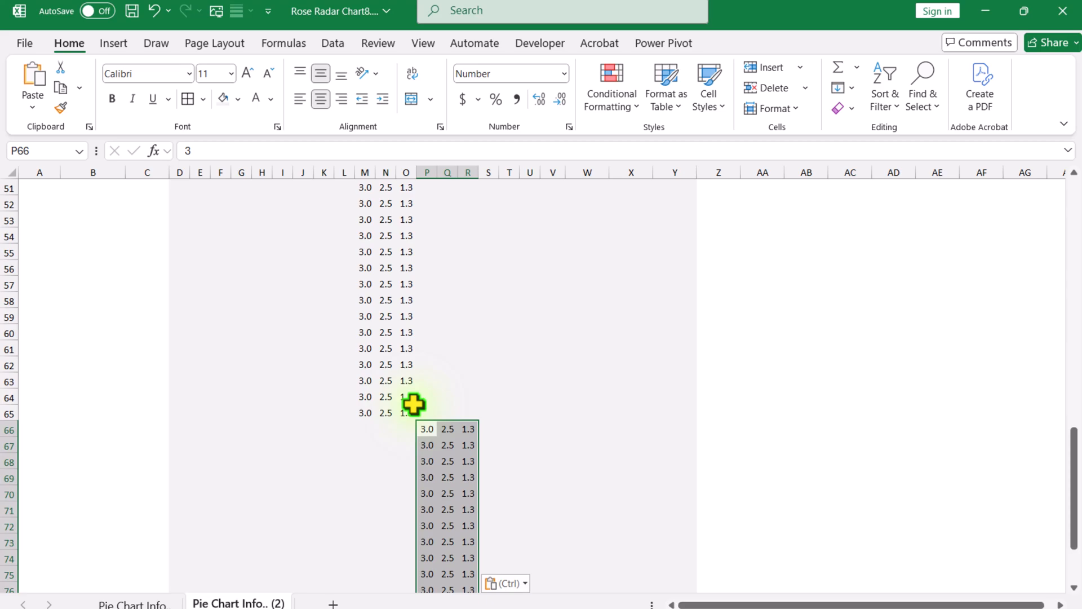
pyautogui.scroll(-7, 413, 403)
pyautogui.click(489, 348)
pyautogui.press('Down')
pyautogui.hotkey('ctrl', 'v')
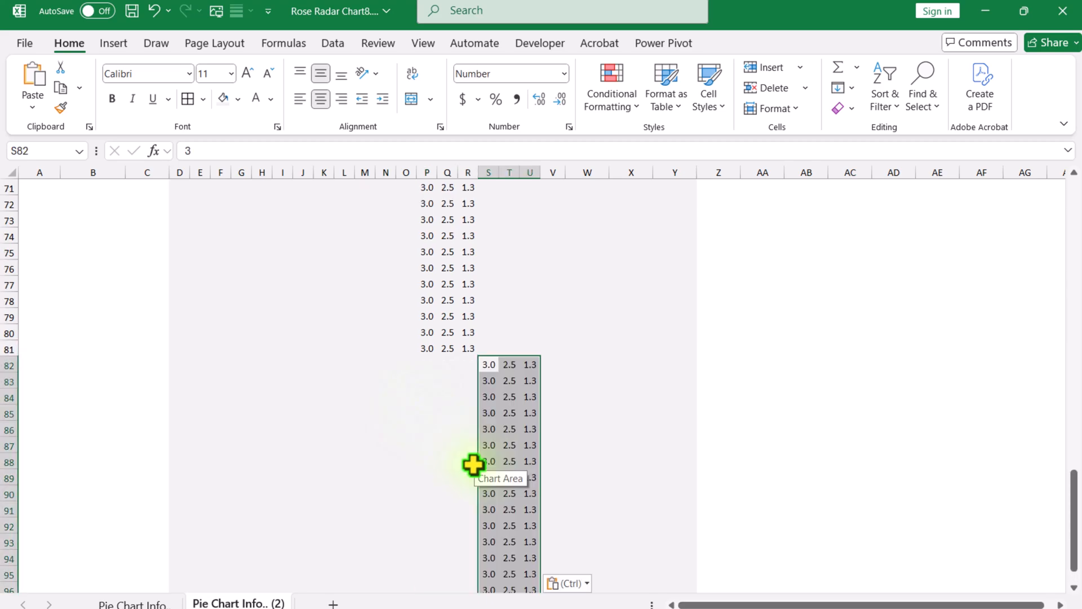
# Enter 0.8 in cell V97 and copy it upward through column V to row 2.
pyautogui.scroll(-2, 541, 485)
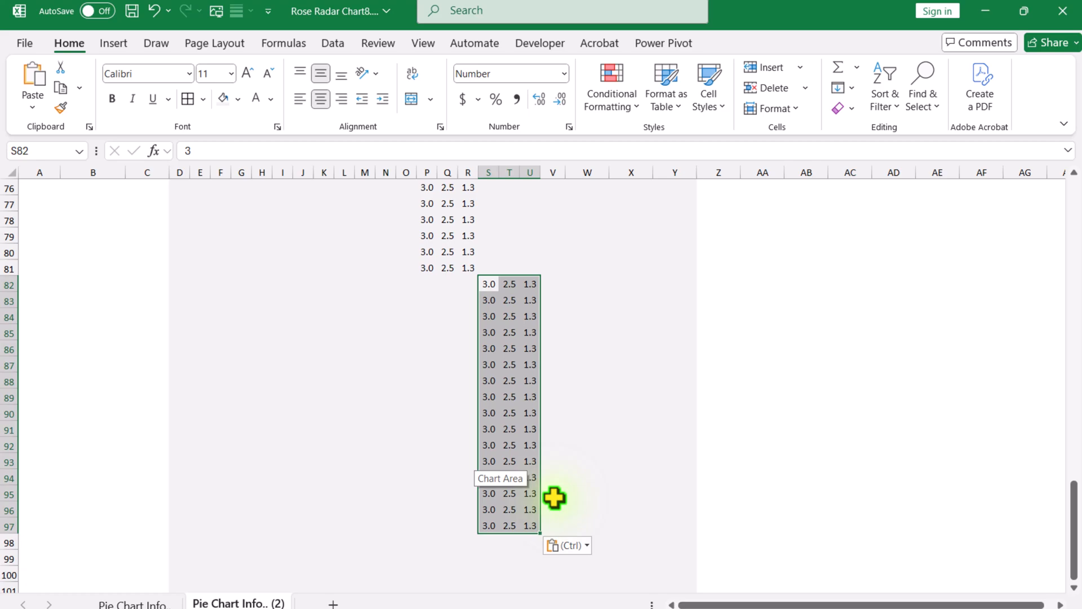
pyautogui.click(555, 526)
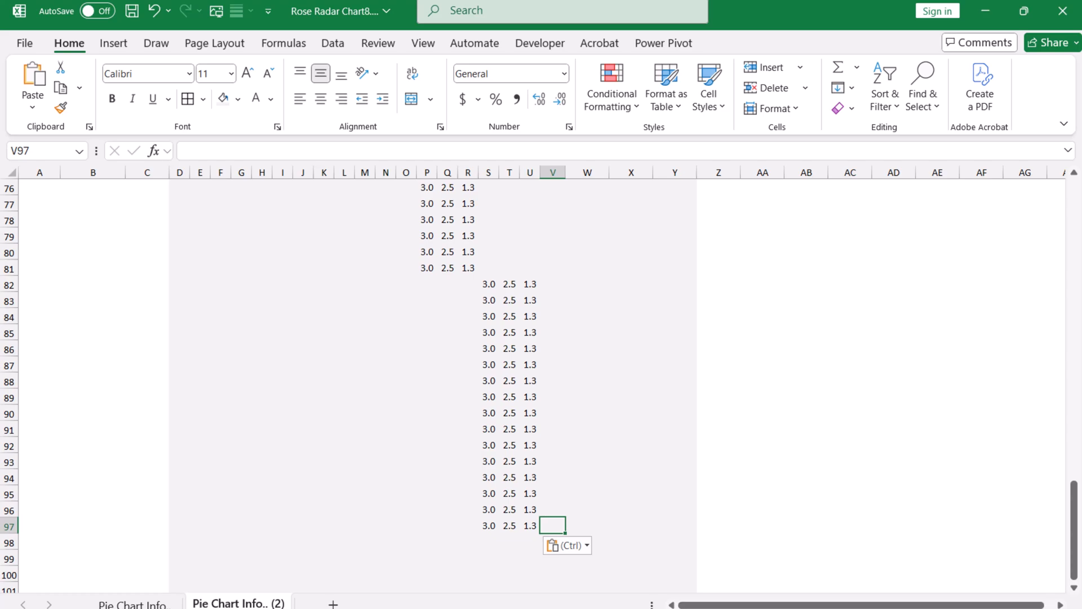
pyautogui.write('0.8')
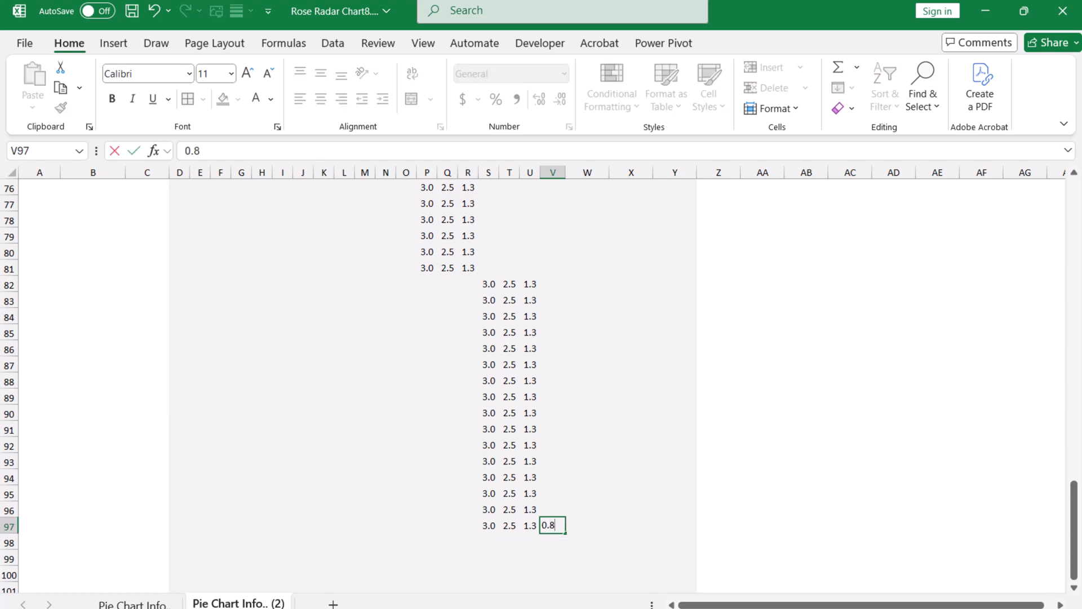
pyautogui.press('Return')
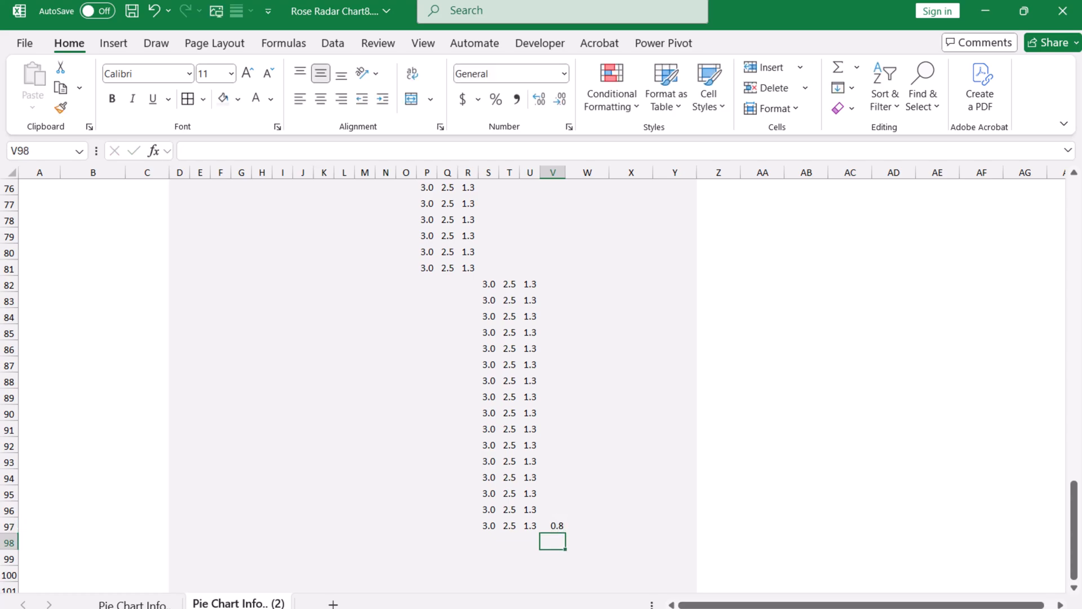
pyautogui.click(552, 527)
pyautogui.hotkey('ctrl', 'c')
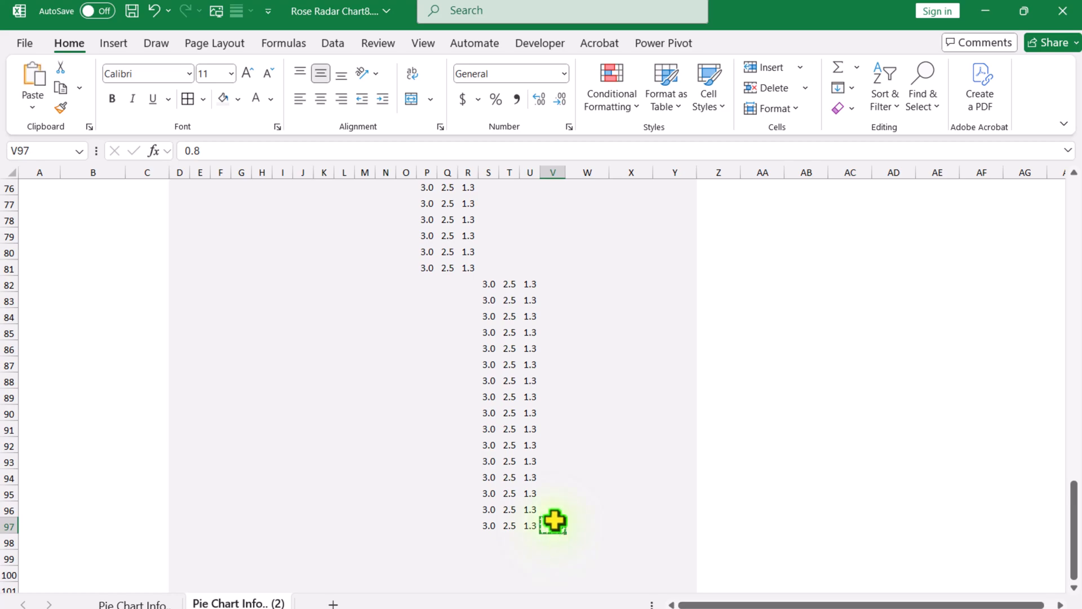
pyautogui.press('Up')
pyautogui.moveTo(551, 526); pyautogui.dragTo(549, 101)
pyautogui.hotkey('ctrl', 'v')
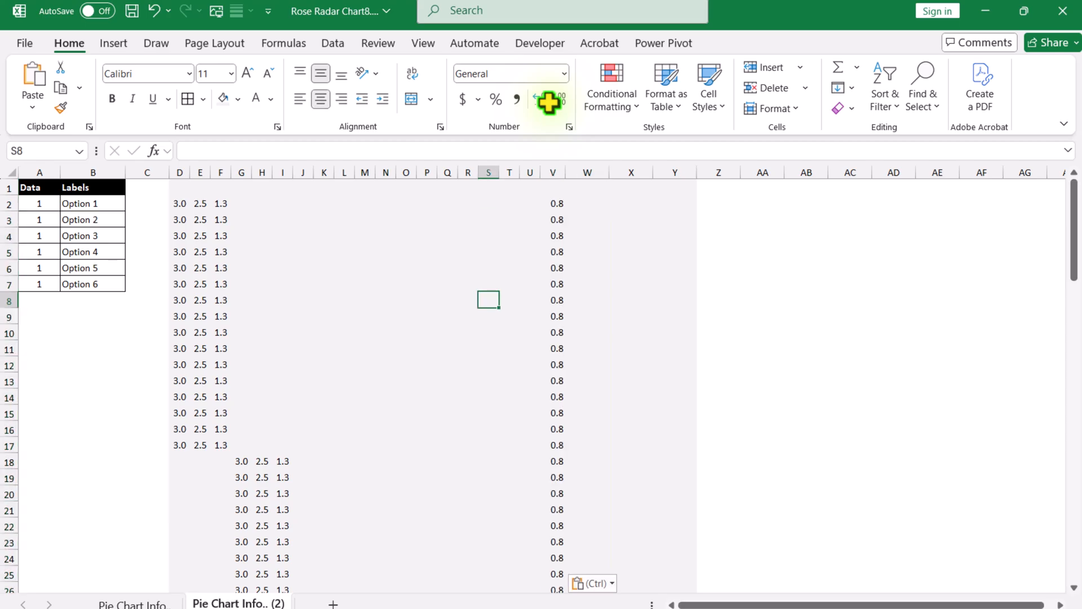
# Insert a Filled Radar chart from the range D2:V97, move it up beside the data table and enlarge it.
pyautogui.click(180, 205)
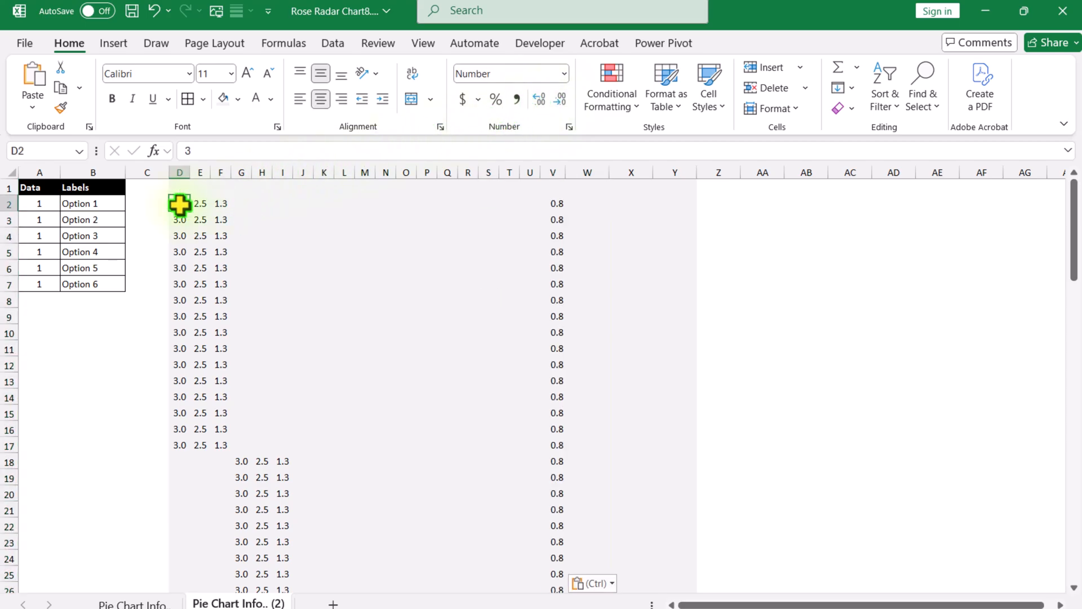
pyautogui.hotkey('ctrl', 'shift', 'End')
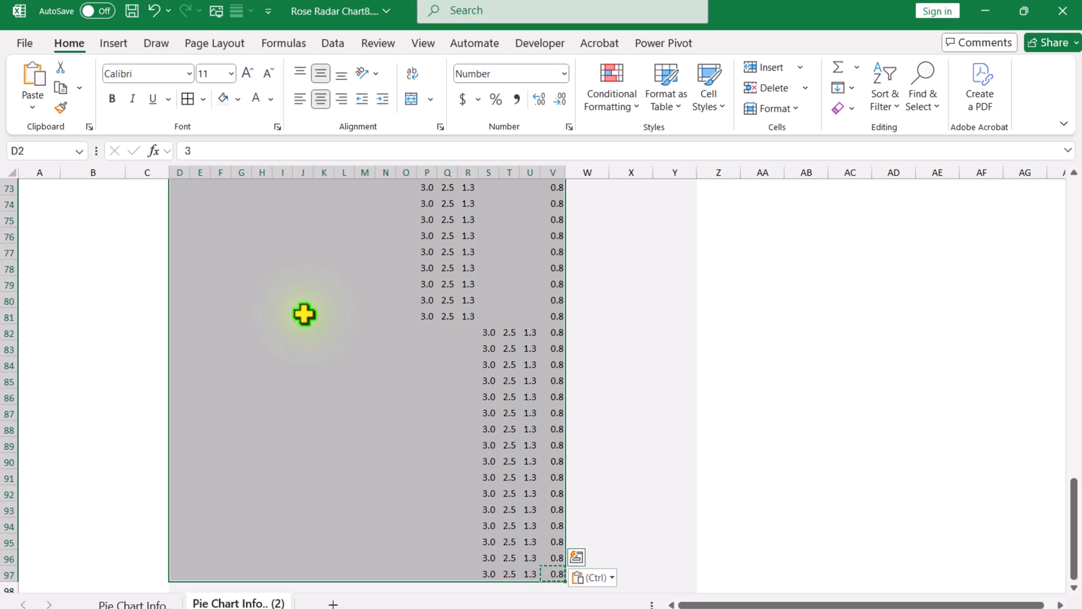
pyautogui.hotkey('ctrl', 'BackSpace')
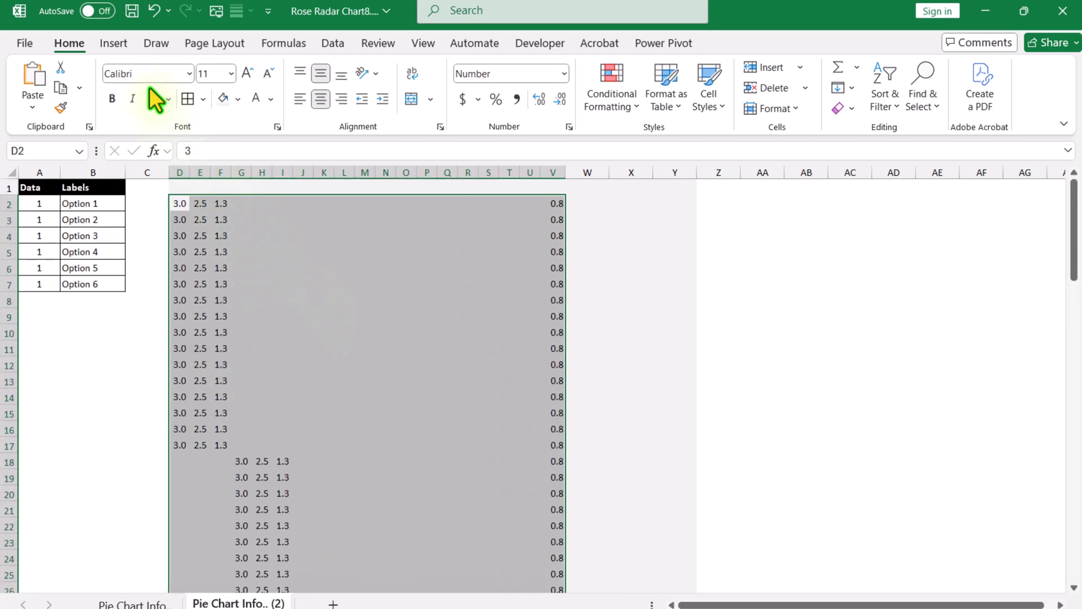
pyautogui.click(120, 45)
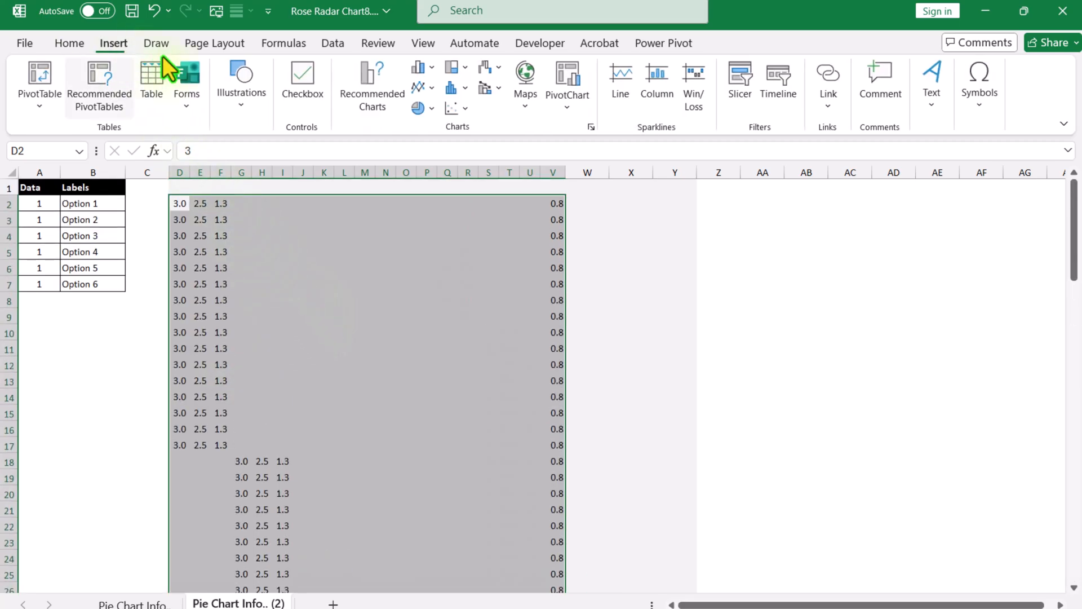
pyautogui.click(363, 104)
pyautogui.click(403, 112)
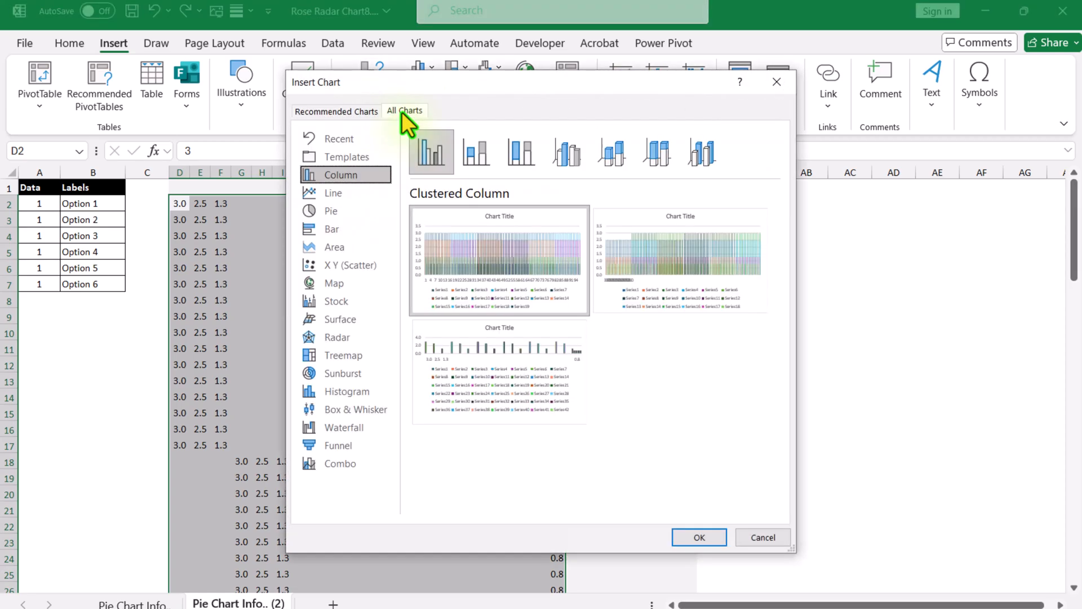
pyautogui.click(353, 337)
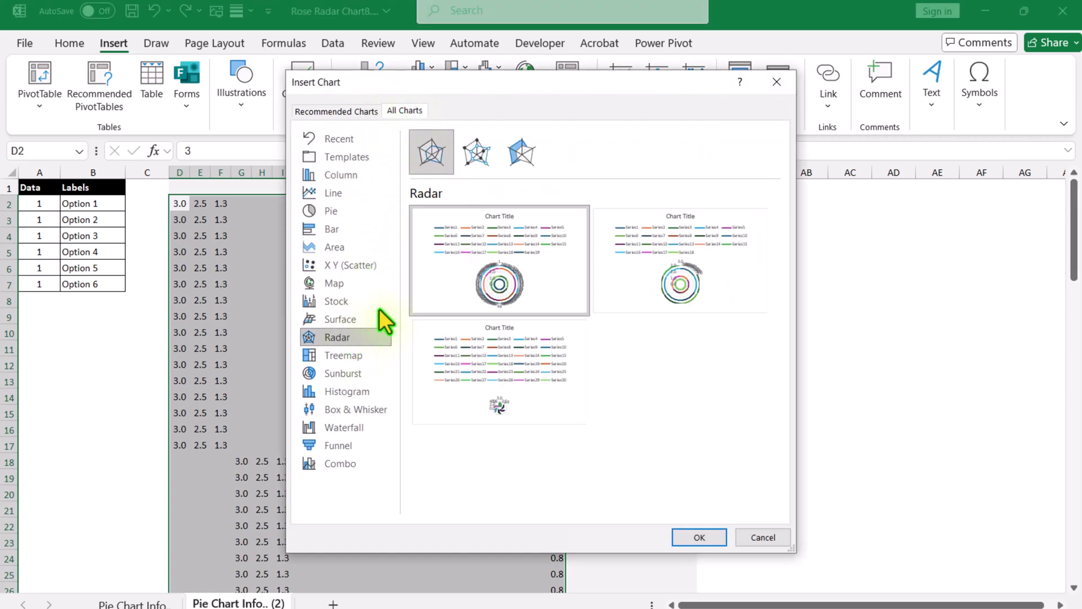
pyautogui.click(521, 154)
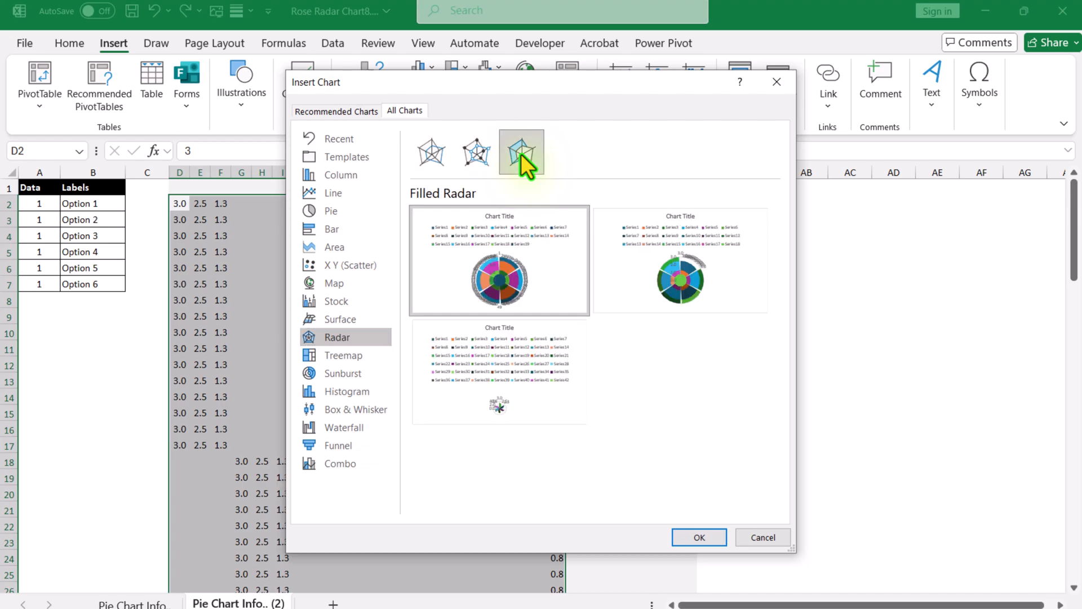
pyautogui.doubleClick(512, 267)
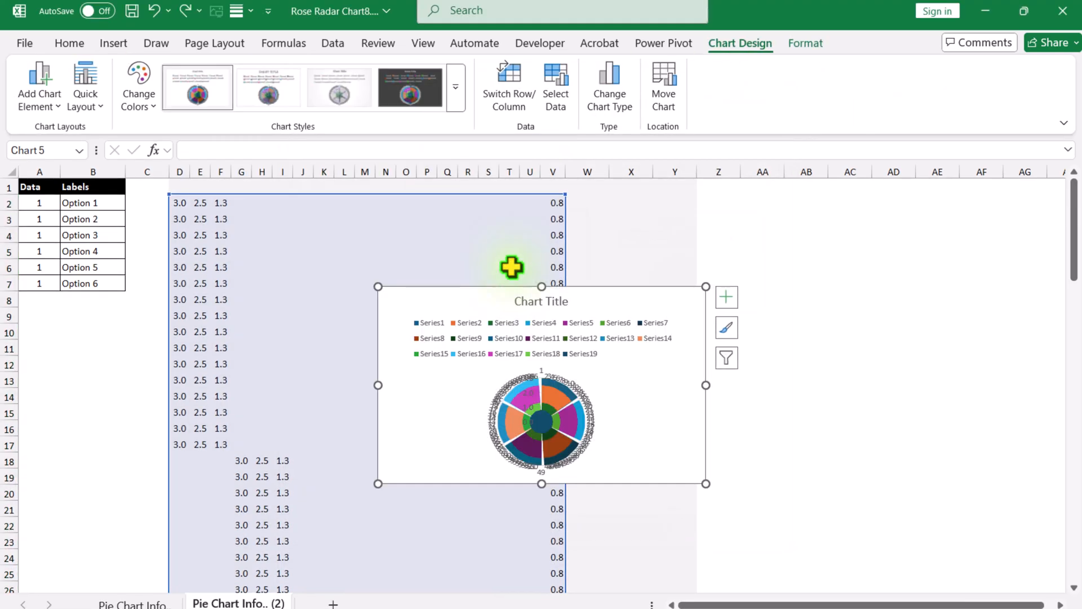
pyautogui.moveTo(435, 292); pyautogui.dragTo(260, 202)
pyautogui.moveTo(530, 394); pyautogui.dragTo(834, 557)
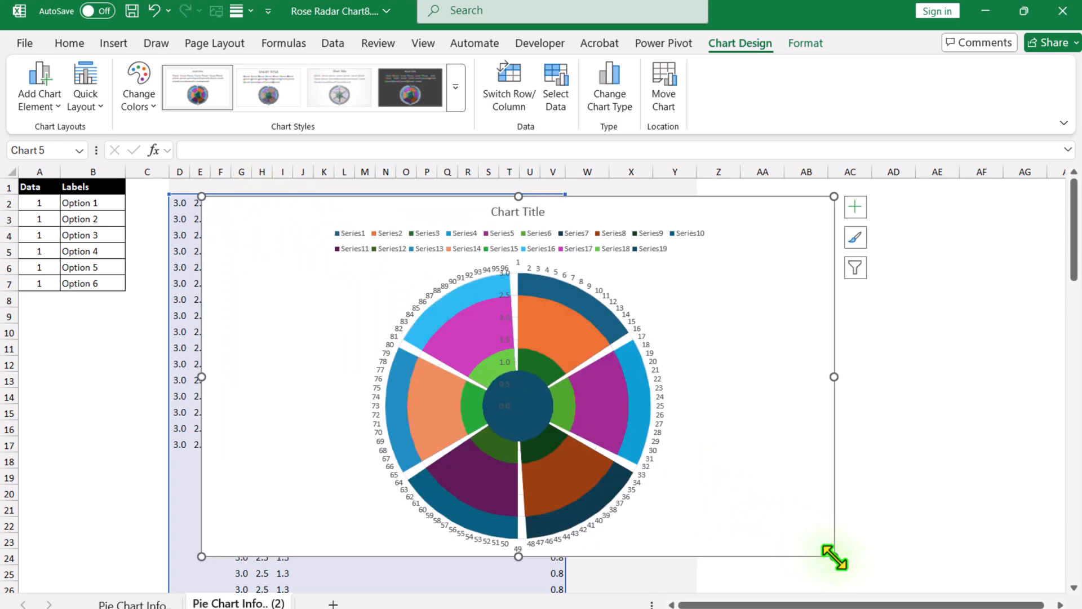
# Delete the chart's legend, title, category labels and value axis.
pyautogui.click(653, 253)
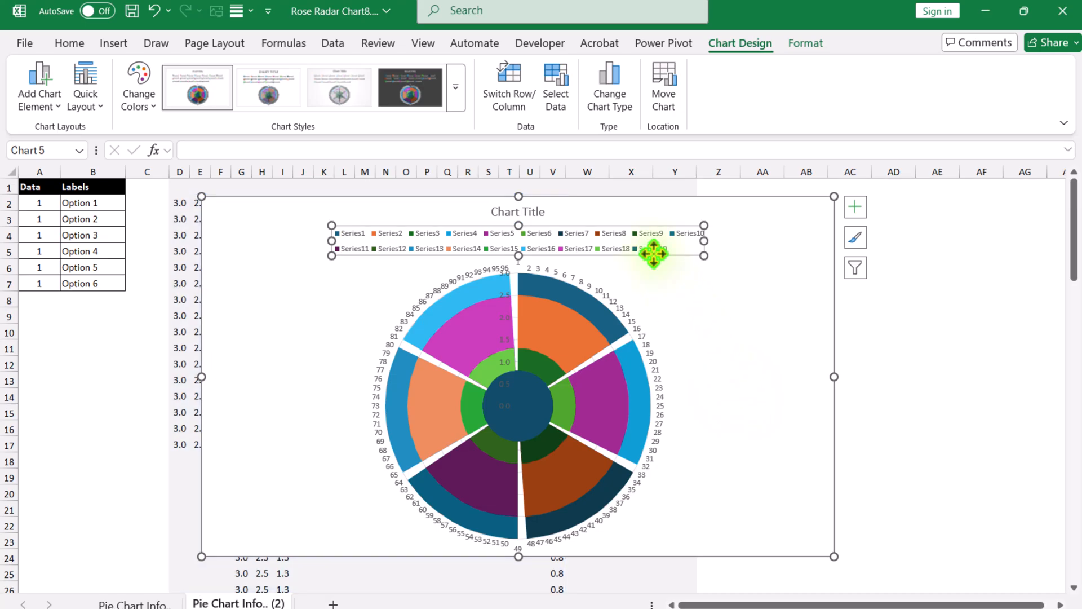
pyautogui.press('Delete')
pyautogui.click(538, 213)
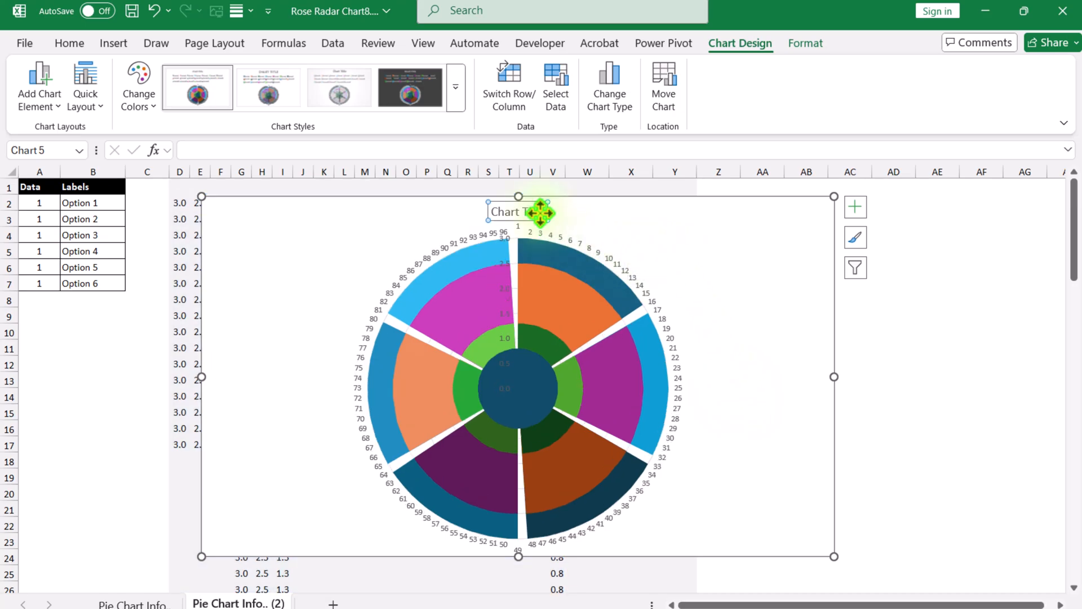
pyautogui.press('Delete')
pyautogui.click(567, 216)
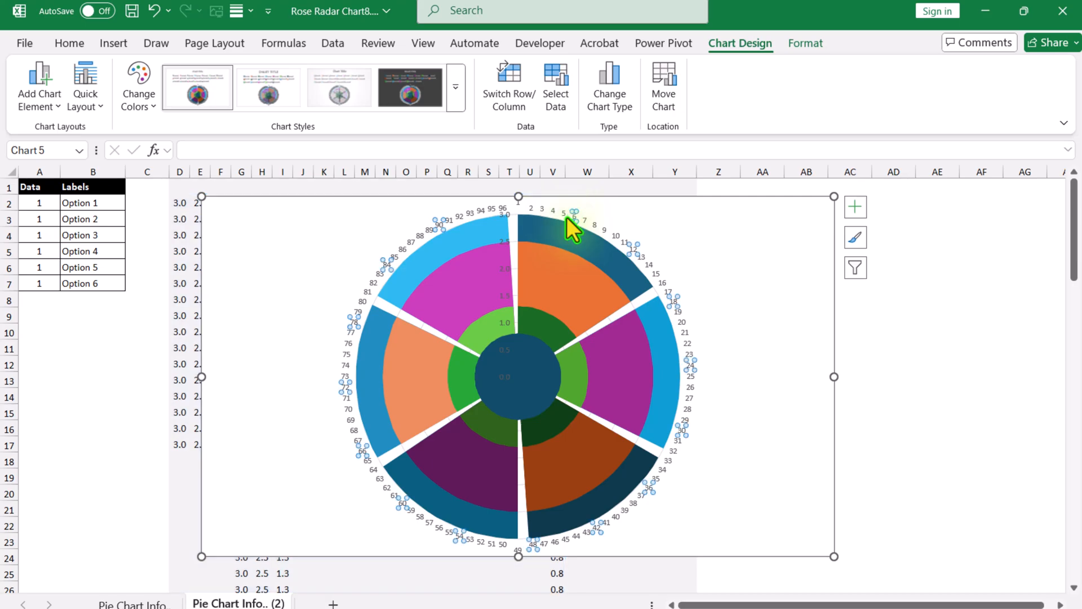
pyautogui.press('Delete')
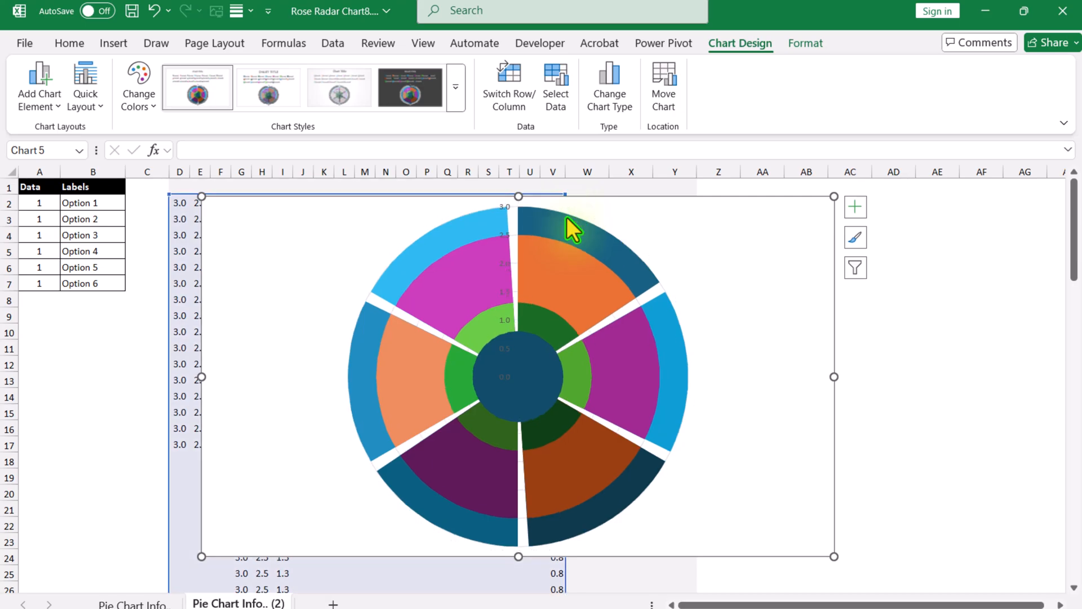
pyautogui.click(509, 235)
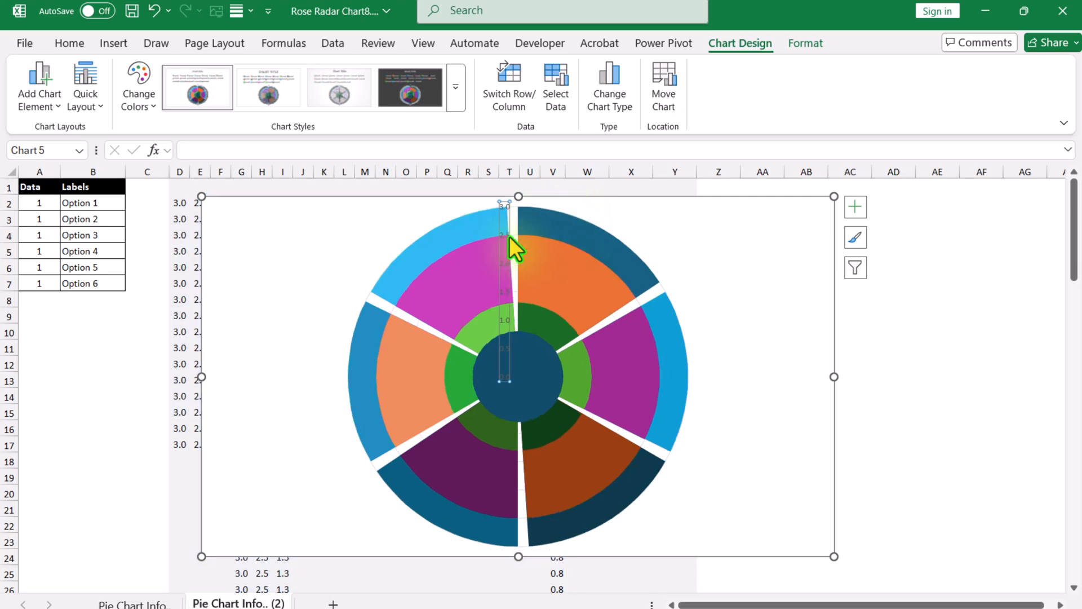
pyautogui.press('Delete')
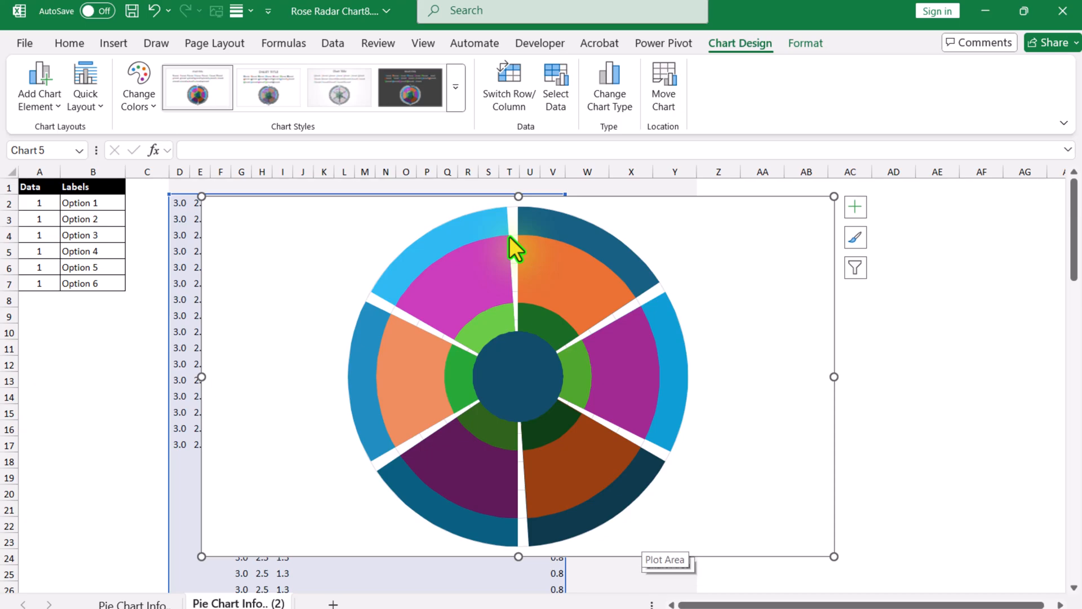
# Fill the chart's centre circle (Series 19) with white.
pyautogui.click(542, 392)
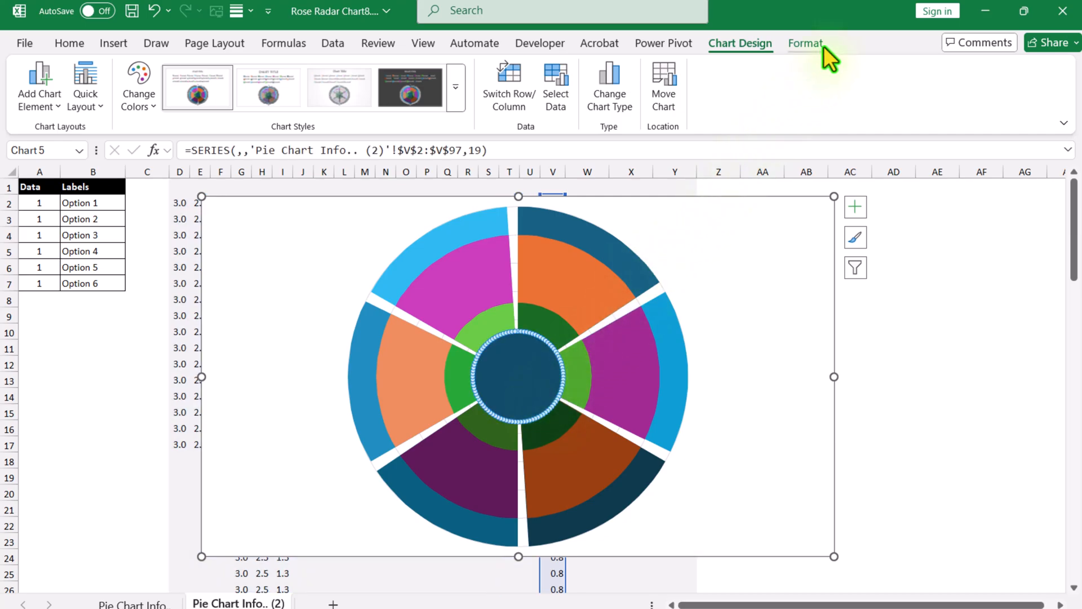
pyautogui.click(806, 43)
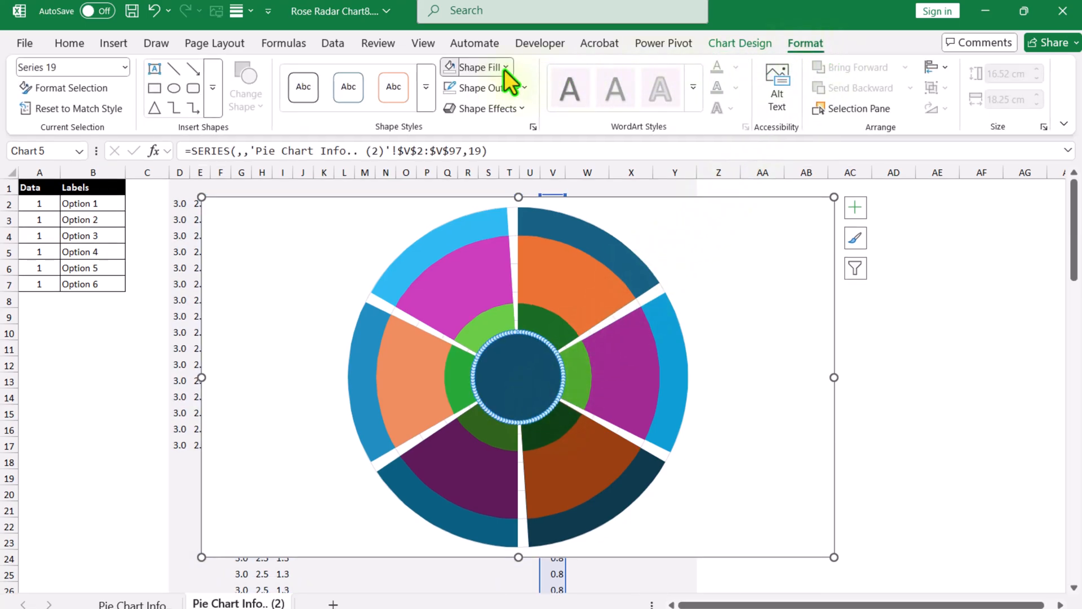
pyautogui.click(505, 69)
pyautogui.click(446, 168)
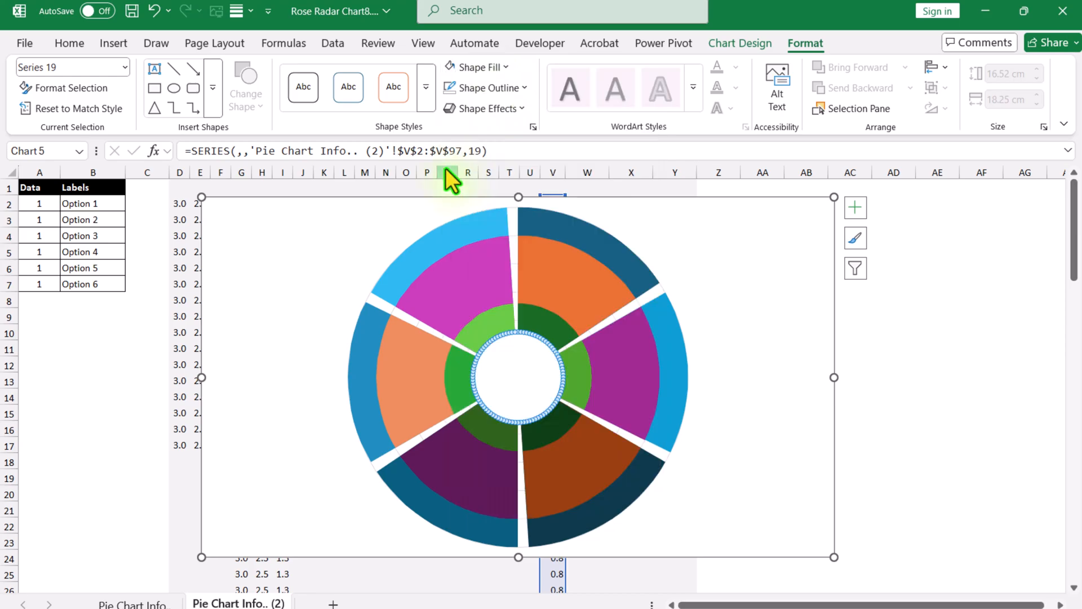
# Fill the upper-right segment with green theme shades: dark for the inner ring, medium for the middle and pale for the outer.
pyautogui.click(536, 317)
pyautogui.click(536, 316)
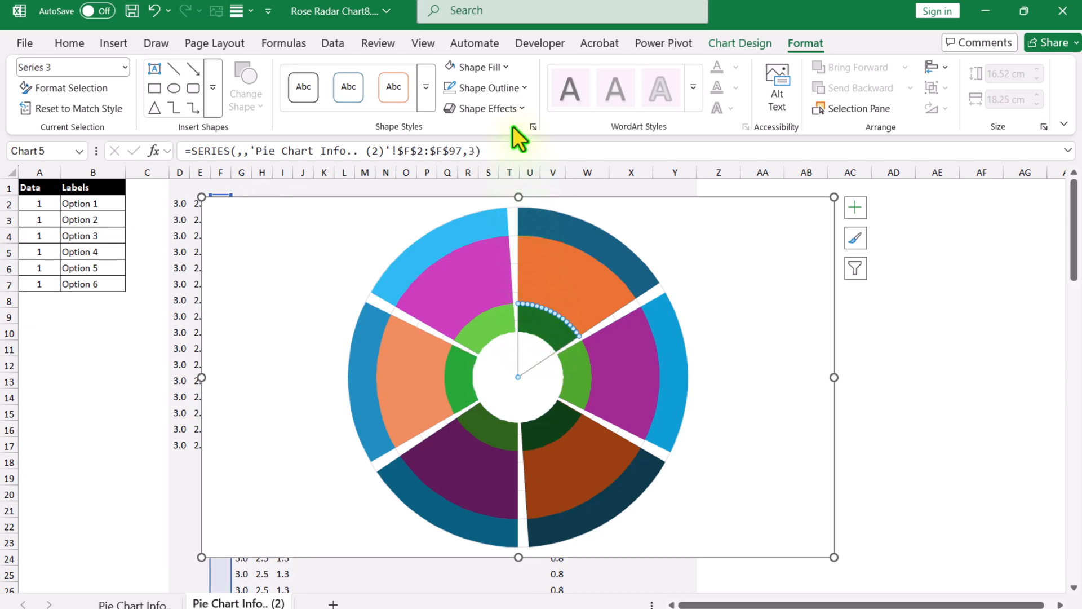
pyautogui.click(504, 65)
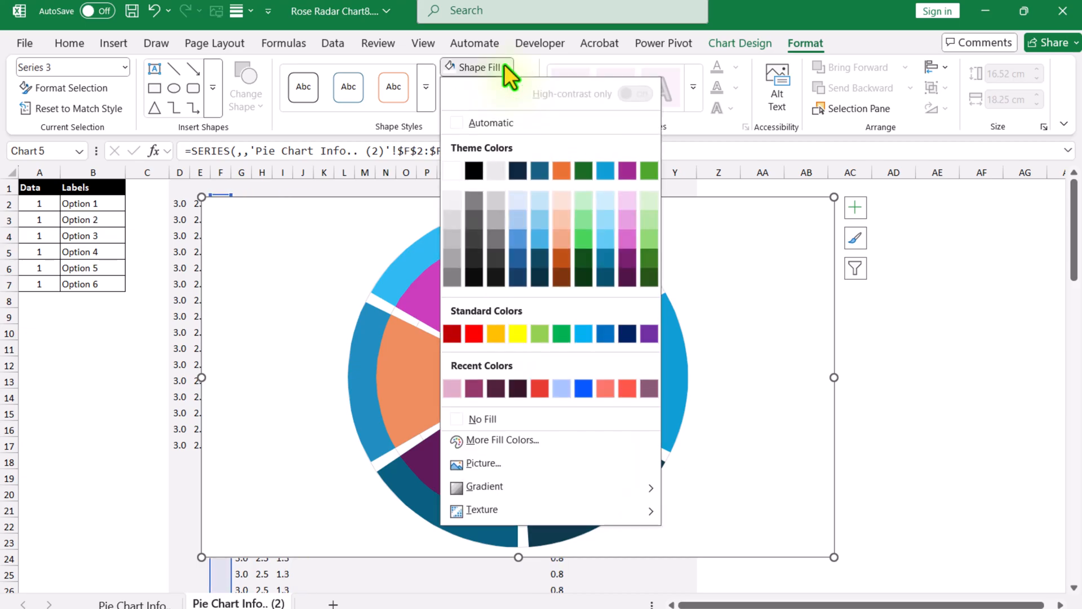
pyautogui.click(589, 259)
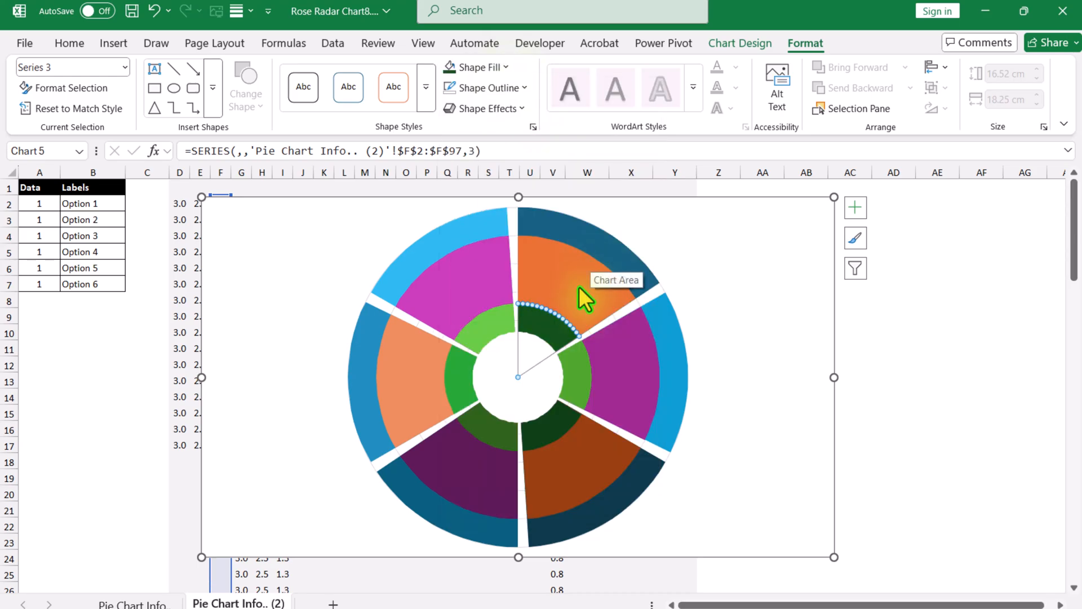
pyautogui.click(579, 287)
pyautogui.click(579, 286)
pyautogui.click(499, 67)
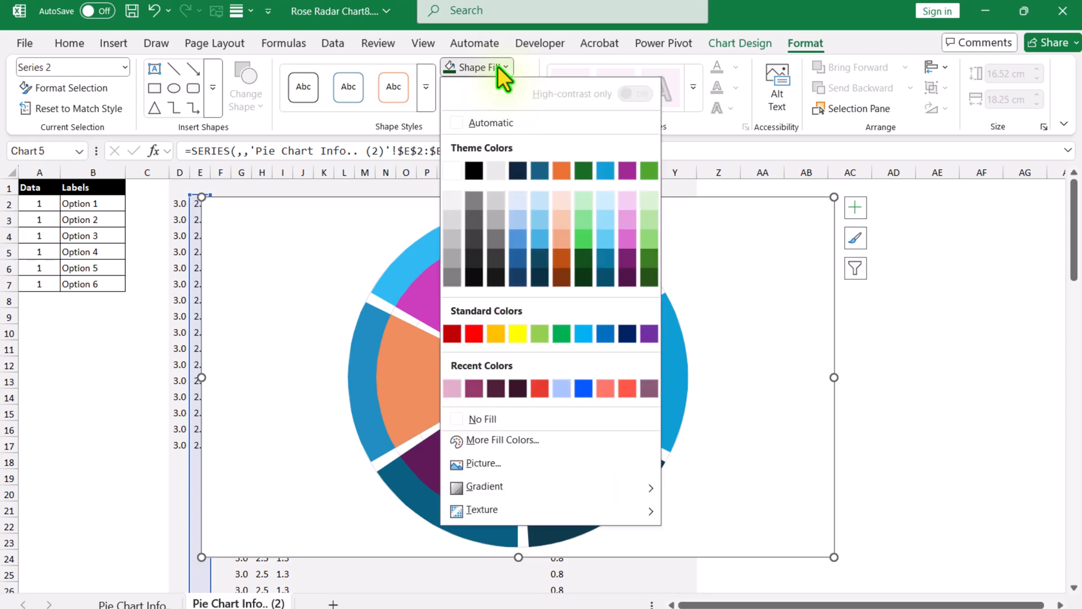
pyautogui.click(583, 234)
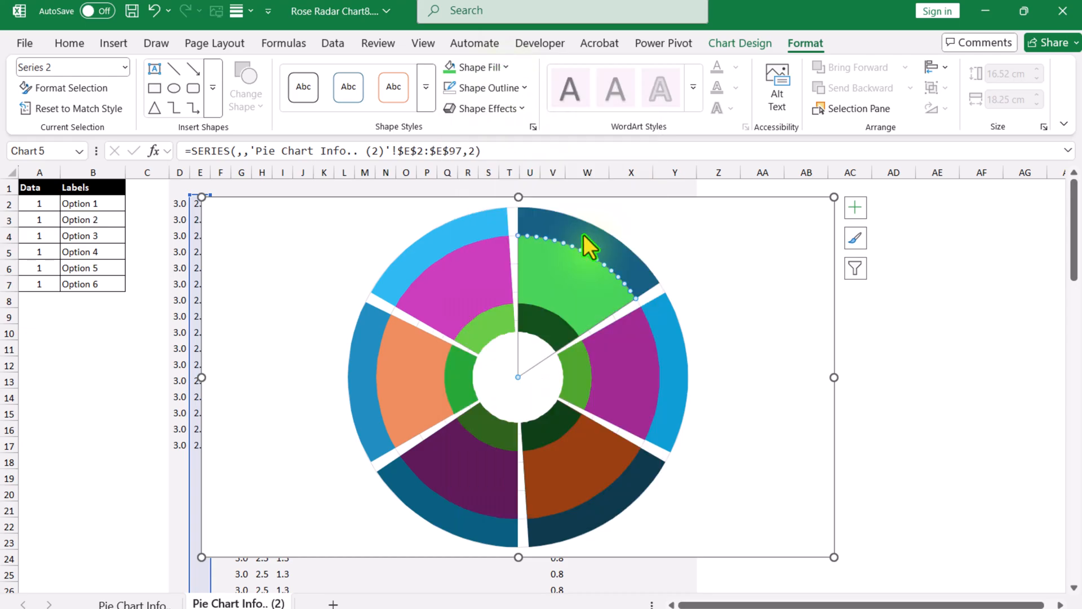
pyautogui.click(583, 236)
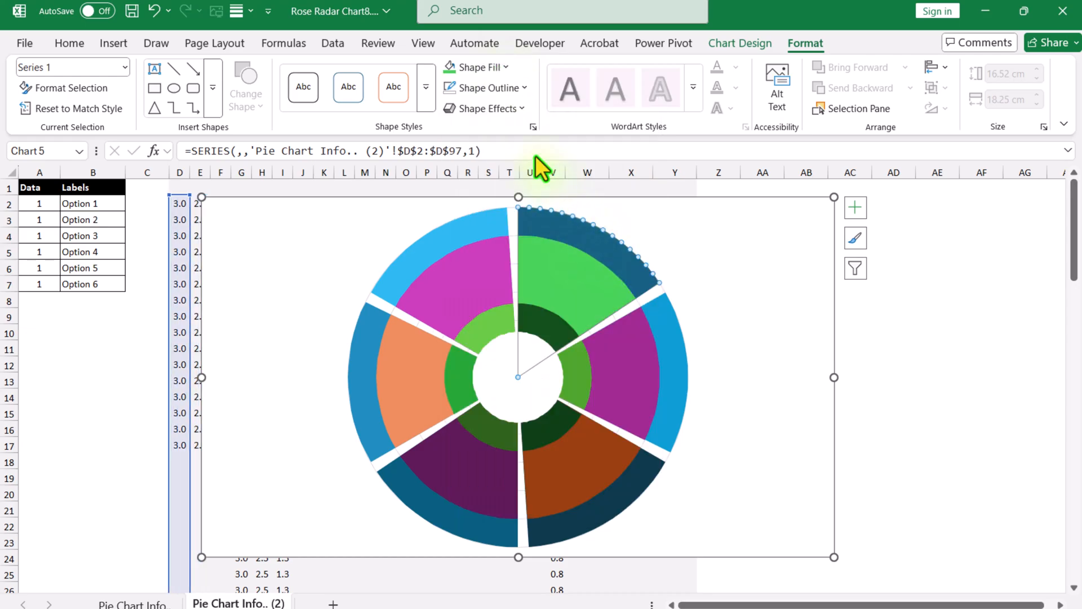
pyautogui.click(486, 71)
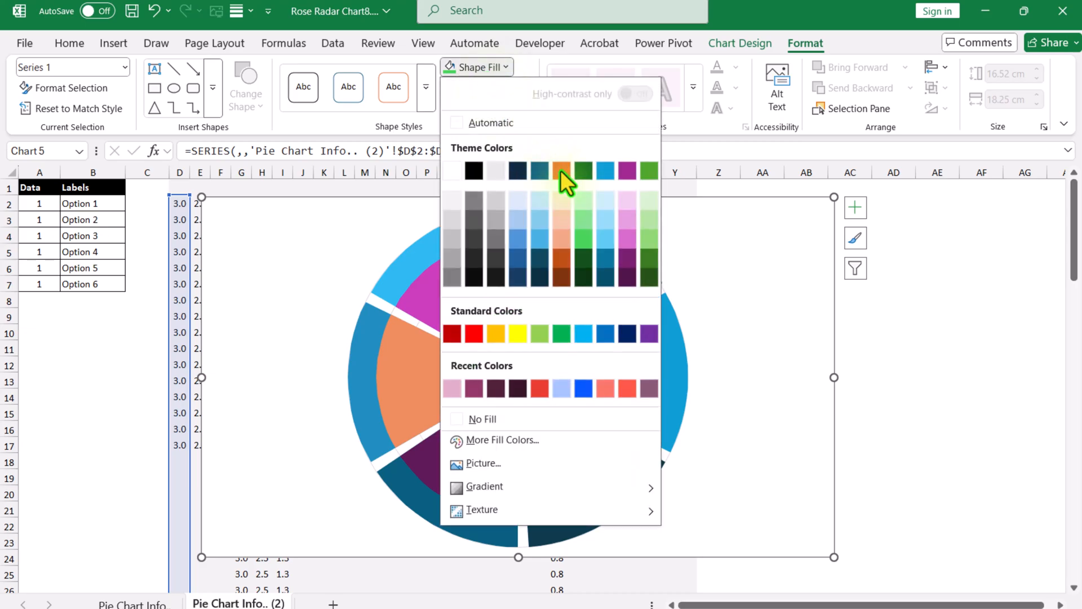
pyautogui.click(582, 201)
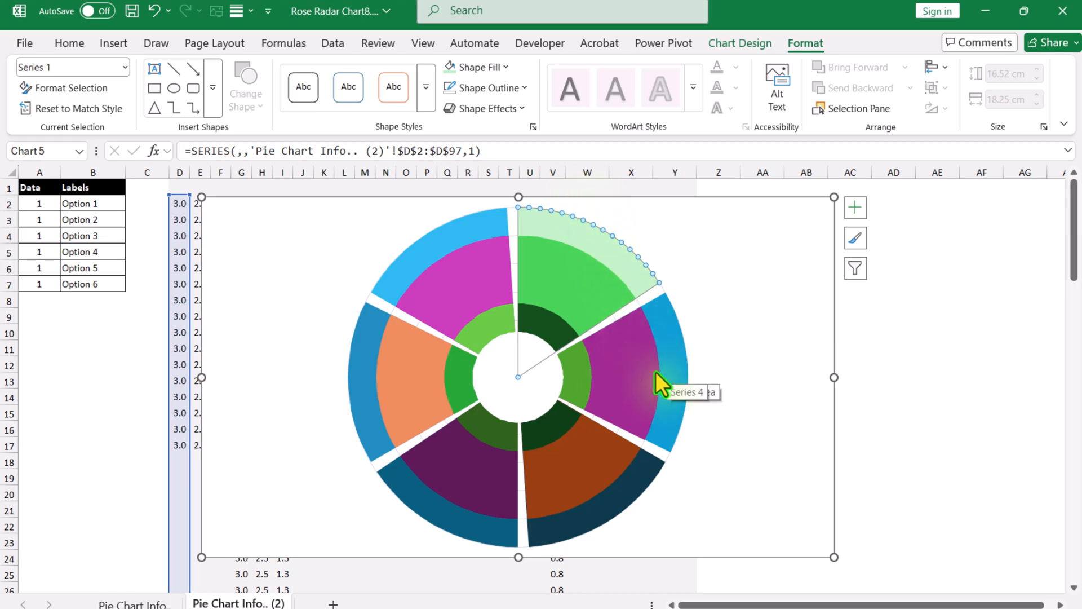
# Fill the right segment with blue theme shades: dark for the inner ring, light for the middle and pale for the outer.
pyautogui.click(624, 382)
pyautogui.click(623, 381)
pyautogui.click(470, 67)
pyautogui.click(604, 279)
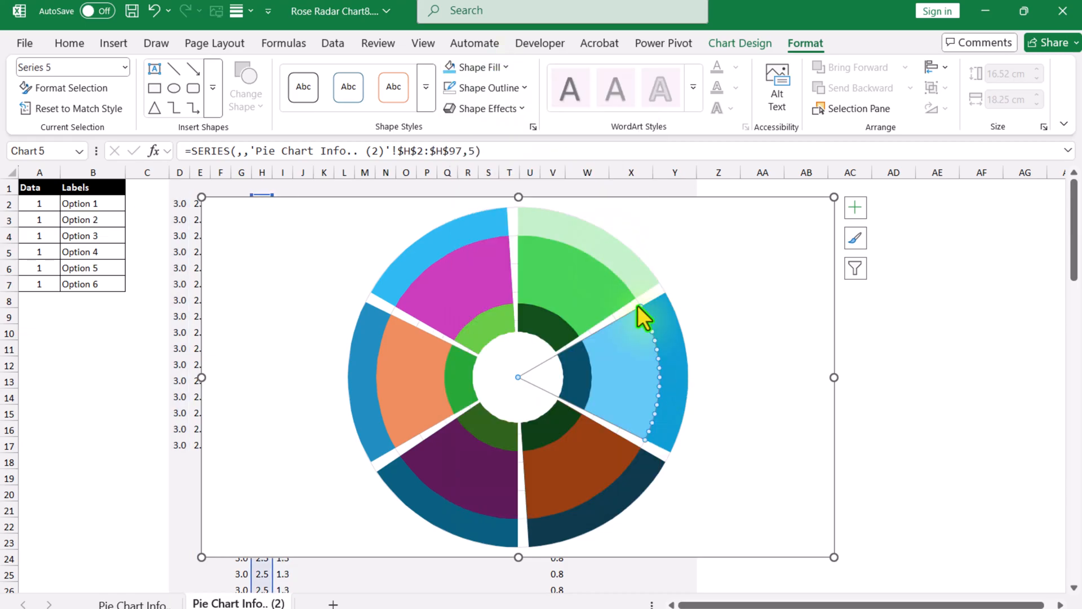
pyautogui.click(674, 367)
pyautogui.click(479, 67)
pyautogui.click(605, 191)
# Fill the lower-right segment with purple theme shades: dark for the inner ring, medium for the middle and pale for the outer.
pyautogui.click(550, 433)
pyautogui.click(480, 67)
pyautogui.click(627, 273)
pyautogui.click(592, 457)
pyautogui.click(480, 67)
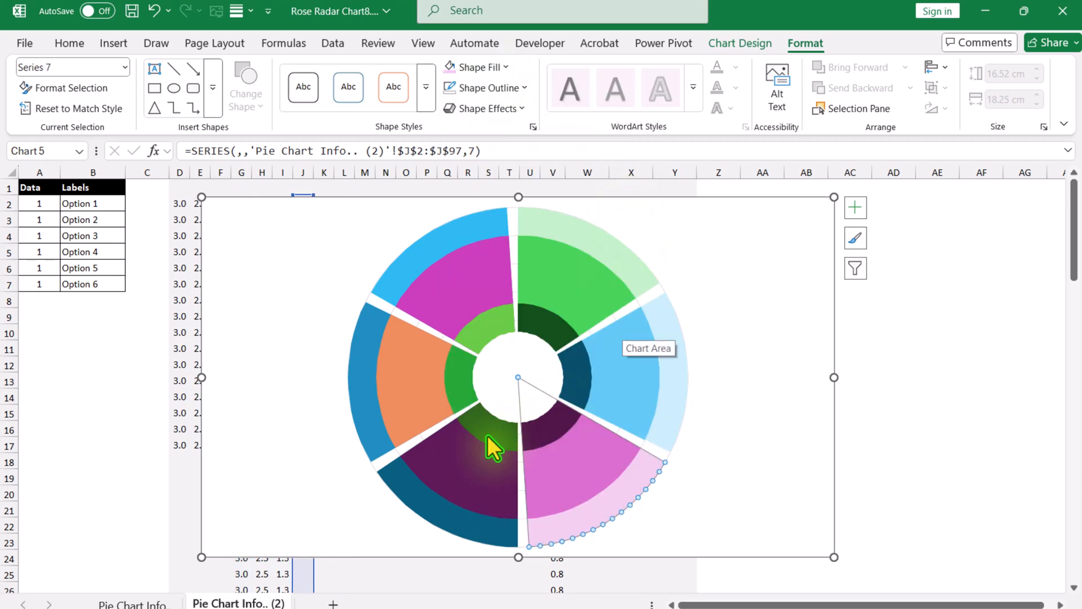
# Fill the lower-left segment with recent plum colours: darkest for the inner ring, medium for the middle and light pink for the outer.
pyautogui.click(488, 434)
pyautogui.click(479, 67)
pyautogui.click(519, 388)
pyautogui.click(472, 479)
pyautogui.click(479, 67)
pyautogui.click(496, 388)
pyautogui.click(445, 516)
# Fill the left segment with orange theme shades: dark brown for the inner ring, light orange for the middle and pale for the outer.
pyautogui.click(479, 68)
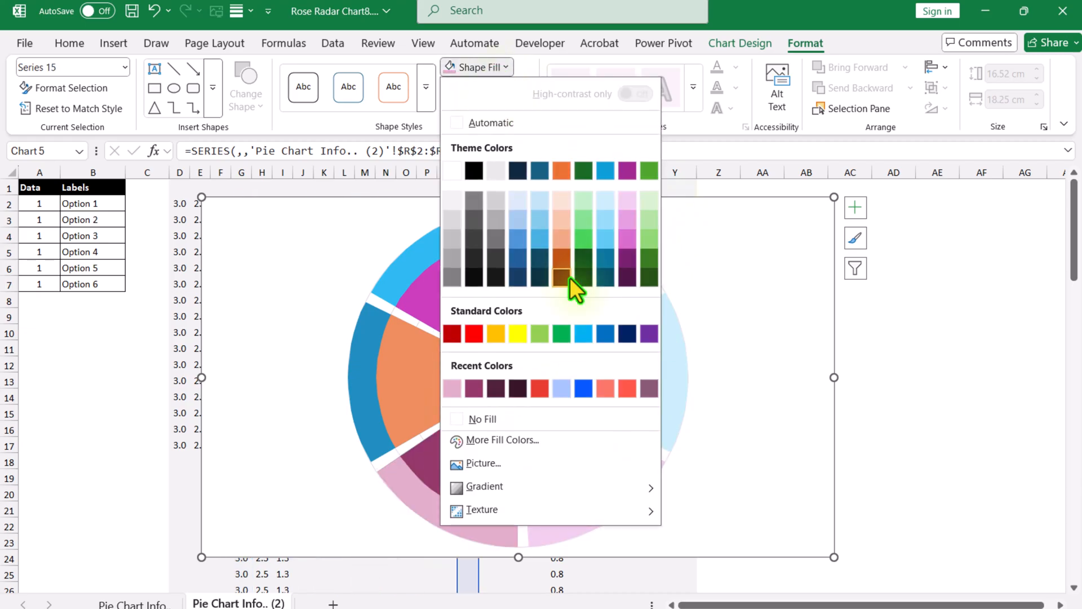
pyautogui.click(566, 277)
pyautogui.click(414, 377)
pyautogui.click(479, 67)
pyautogui.click(558, 240)
pyautogui.click(363, 383)
pyautogui.click(496, 67)
pyautogui.click(562, 201)
# Fill the upper-left segment with dark blue for the inner ring, bright blue for the middle and pale blue for the outer.
pyautogui.click(487, 321)
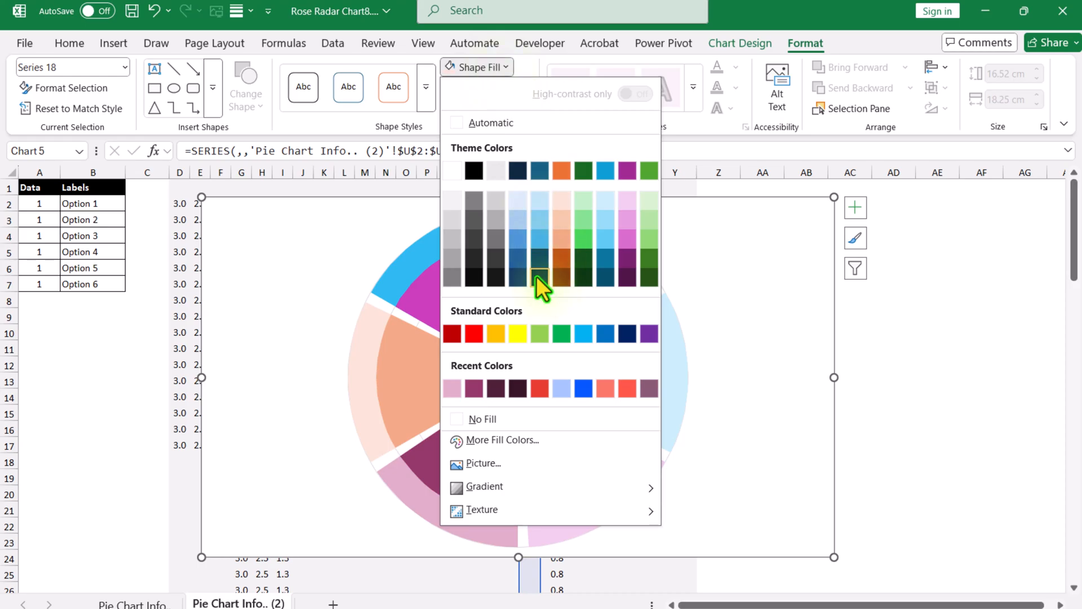
pyautogui.click(519, 276)
pyautogui.click(471, 276)
pyautogui.click(479, 68)
pyautogui.click(584, 387)
pyautogui.click(465, 233)
pyautogui.click(479, 68)
pyautogui.click(518, 200)
pyautogui.click(928, 331)
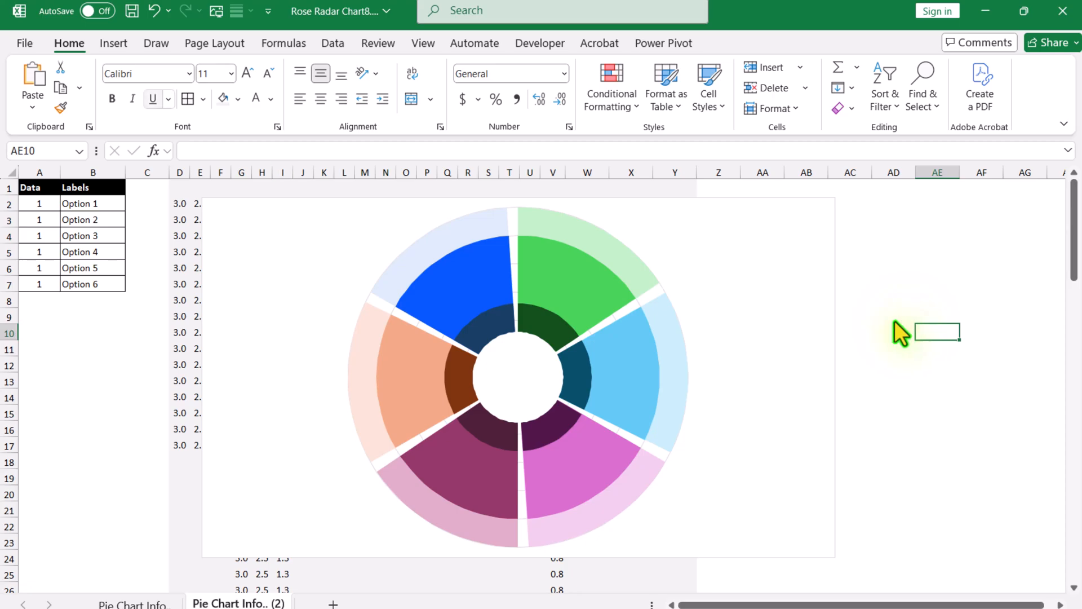
# Apply a different theme colour set with blue, violet and magenta shades to the workbook.
pyautogui.click(195, 43)
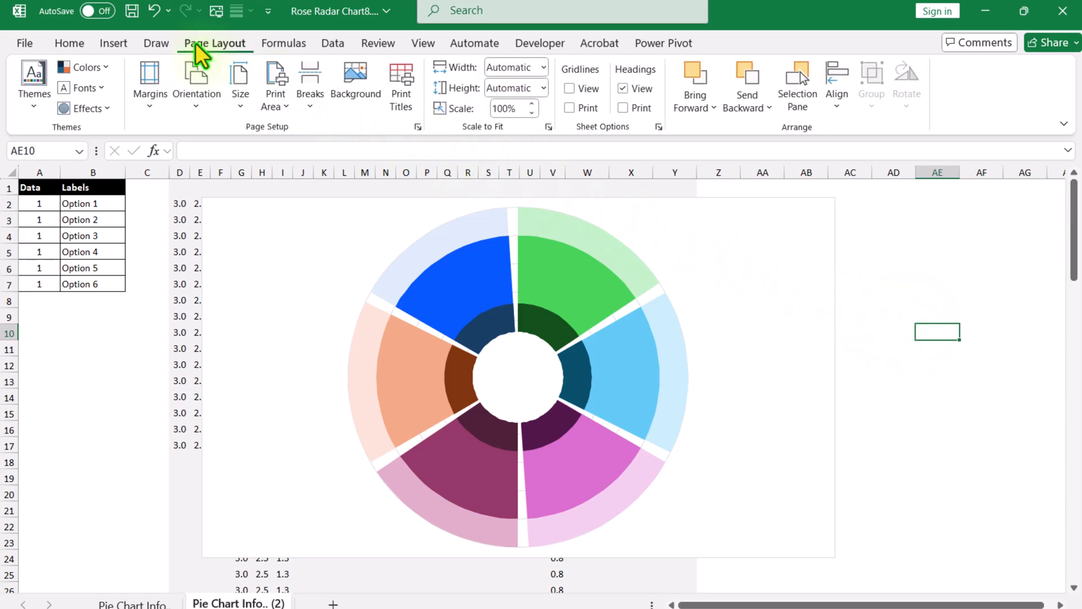
pyautogui.click(103, 68)
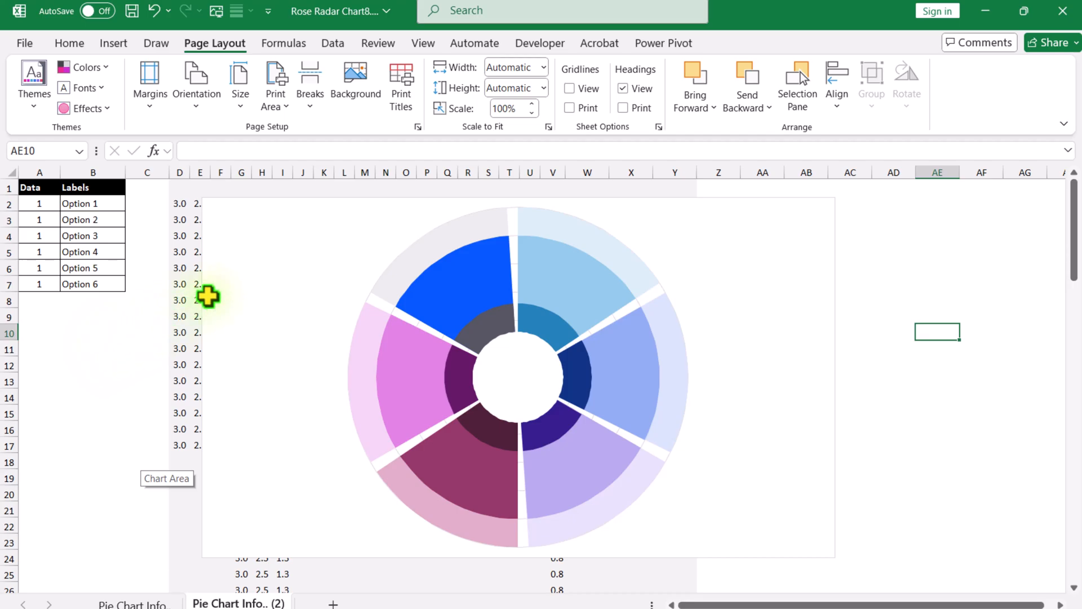
# Add a data series named Pie to the radar chart, using cells A2:A7 as its values.
pyautogui.click(266, 266)
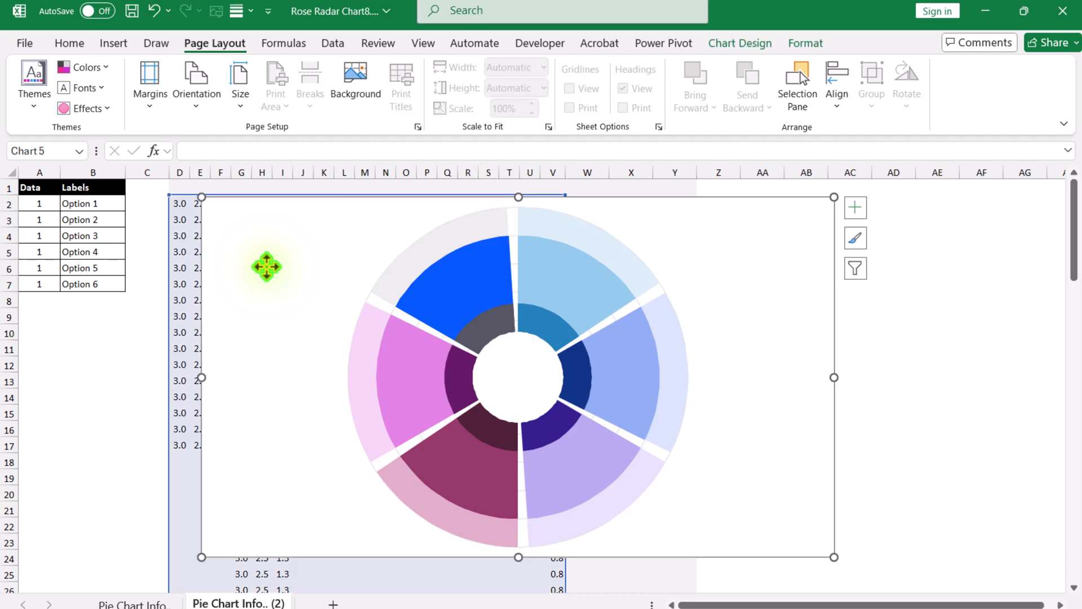
pyautogui.click(738, 45)
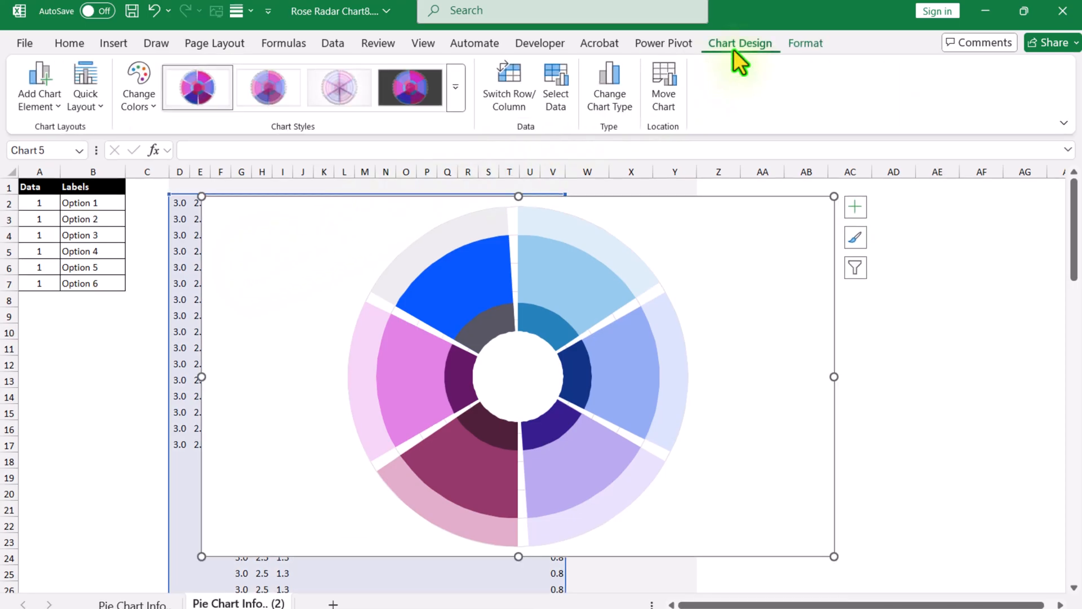
pyautogui.click(563, 99)
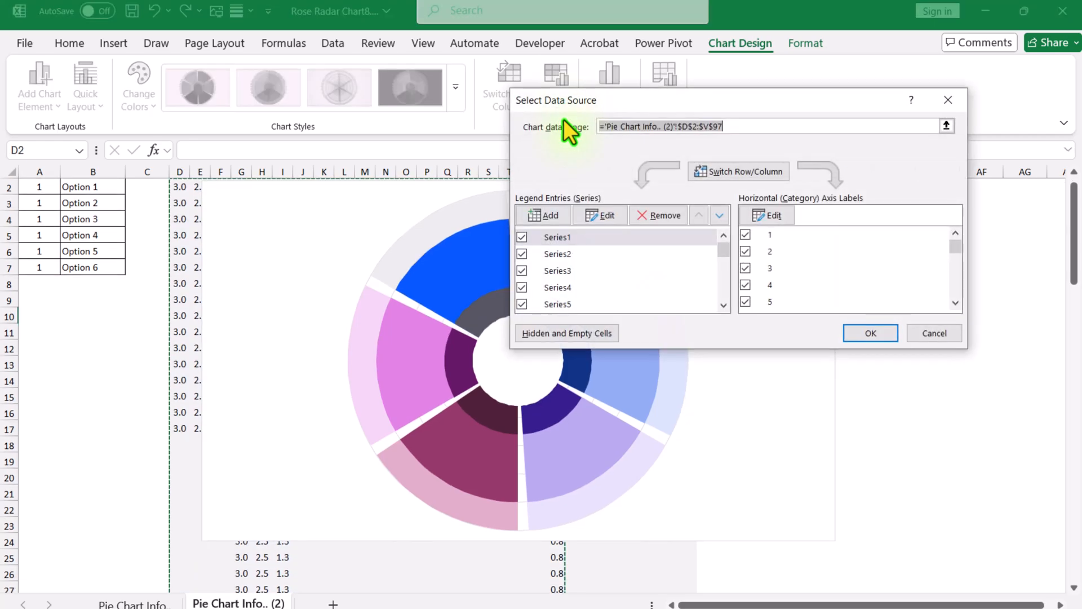
pyautogui.click(561, 216)
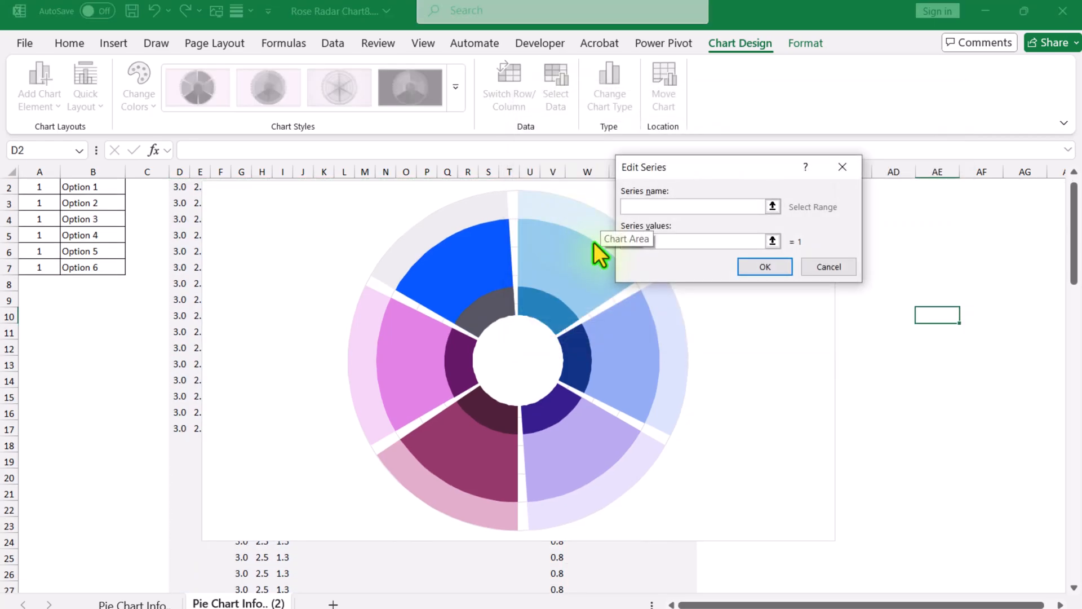
pyautogui.write('Pie')
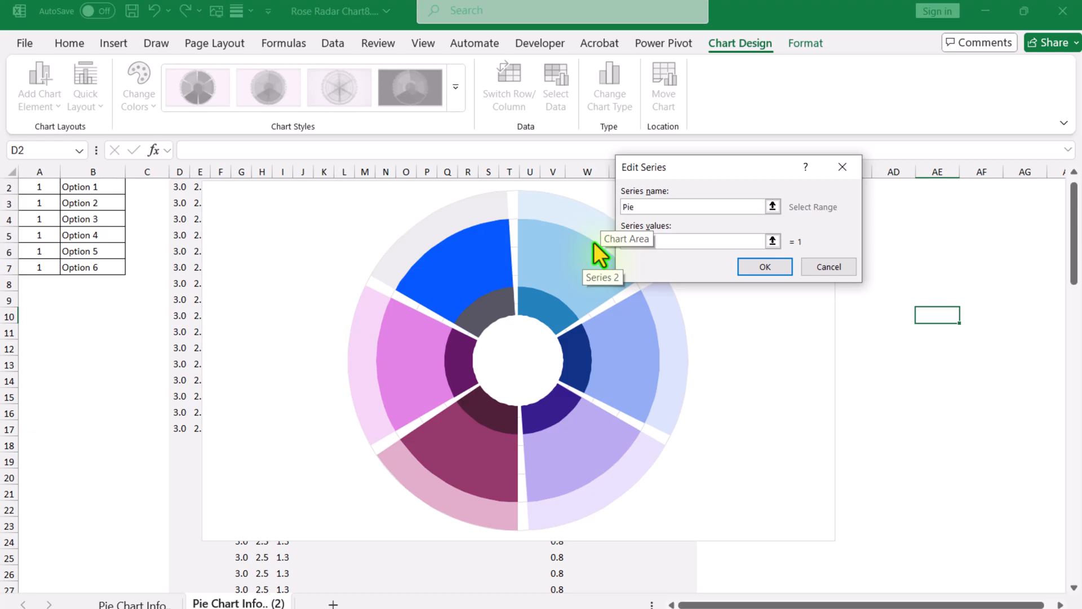
pyautogui.moveTo(723, 246); pyautogui.dragTo(614, 248)
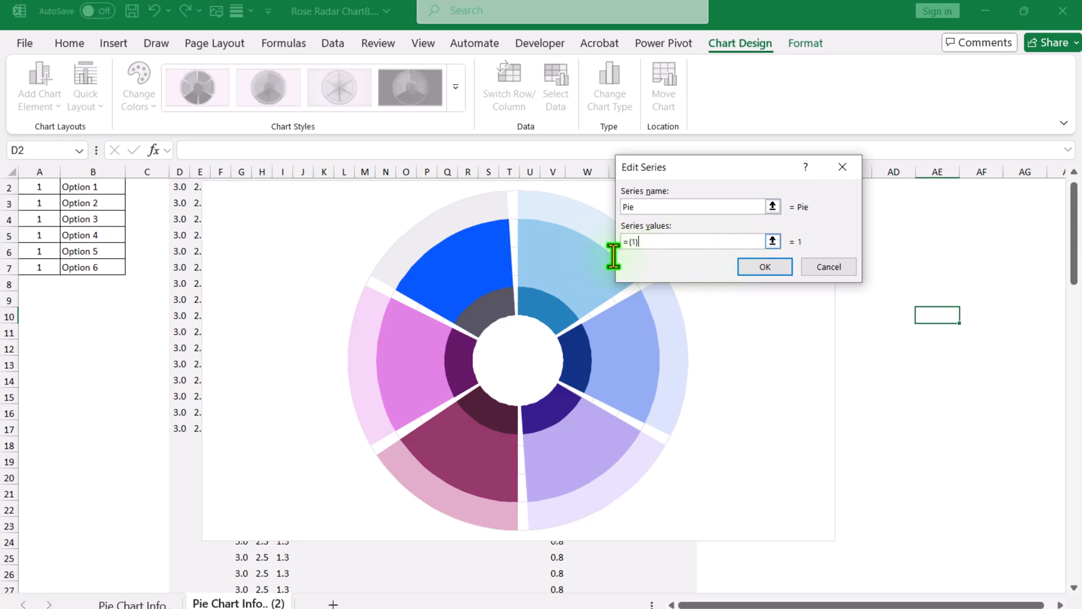
pyautogui.press('BackSpace')
pyautogui.scroll(1, 91, 291)
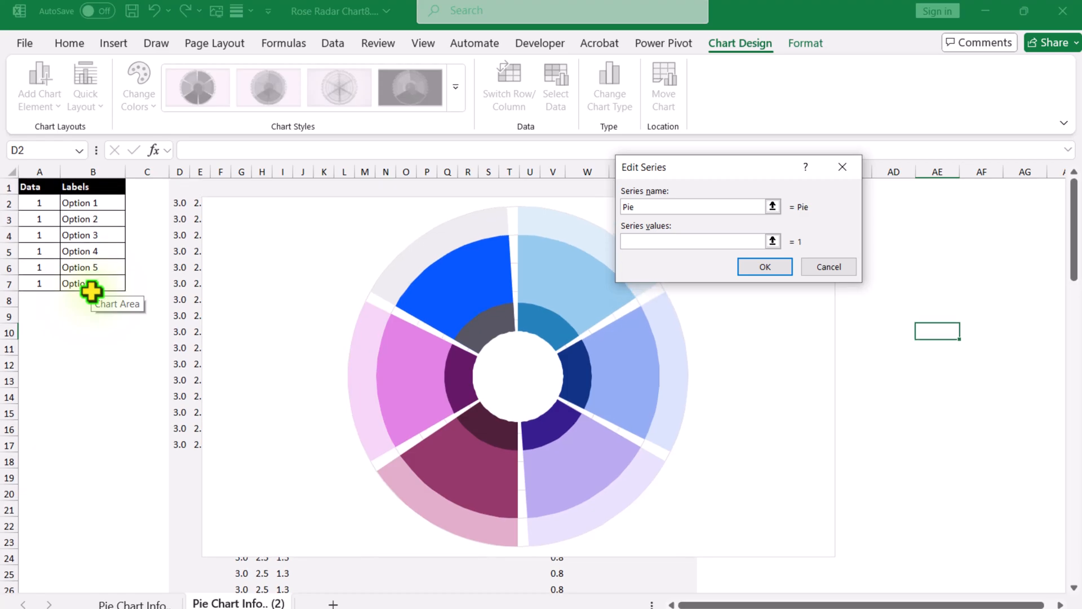
pyautogui.moveTo(39, 202); pyautogui.dragTo(31, 277)
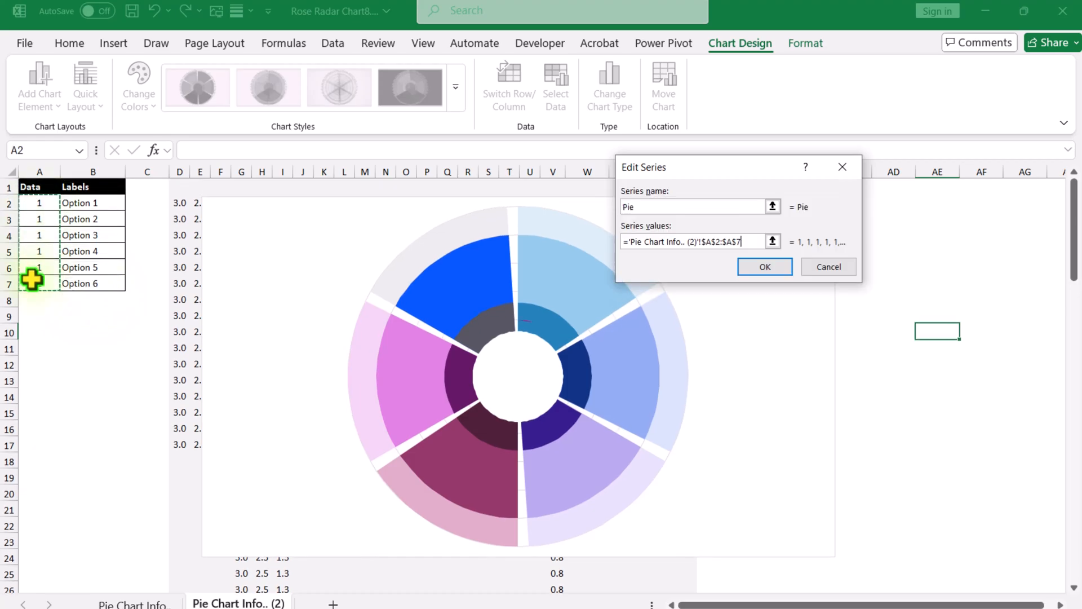
pyautogui.click(752, 268)
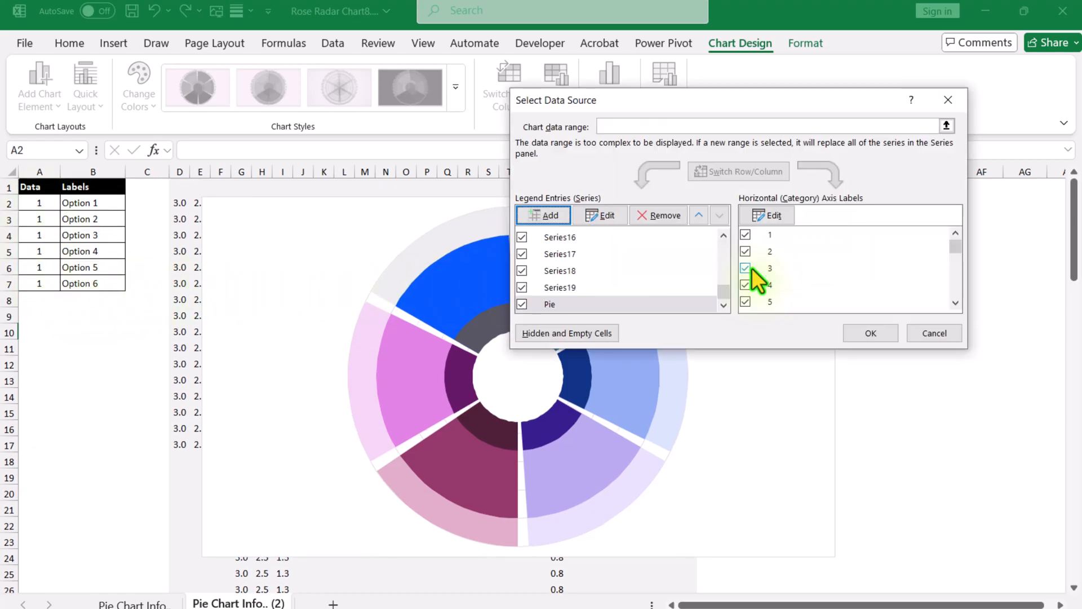
pyautogui.click(870, 334)
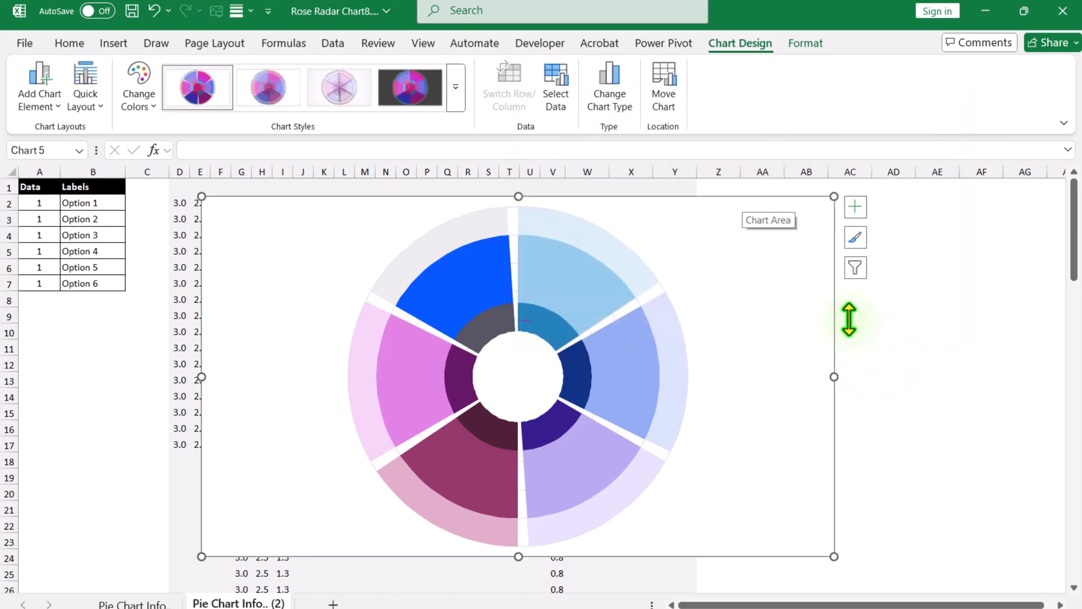
# Change the chart to a custom combination with Series1 through Series19 all set to Filled Radar.
pyautogui.click(617, 108)
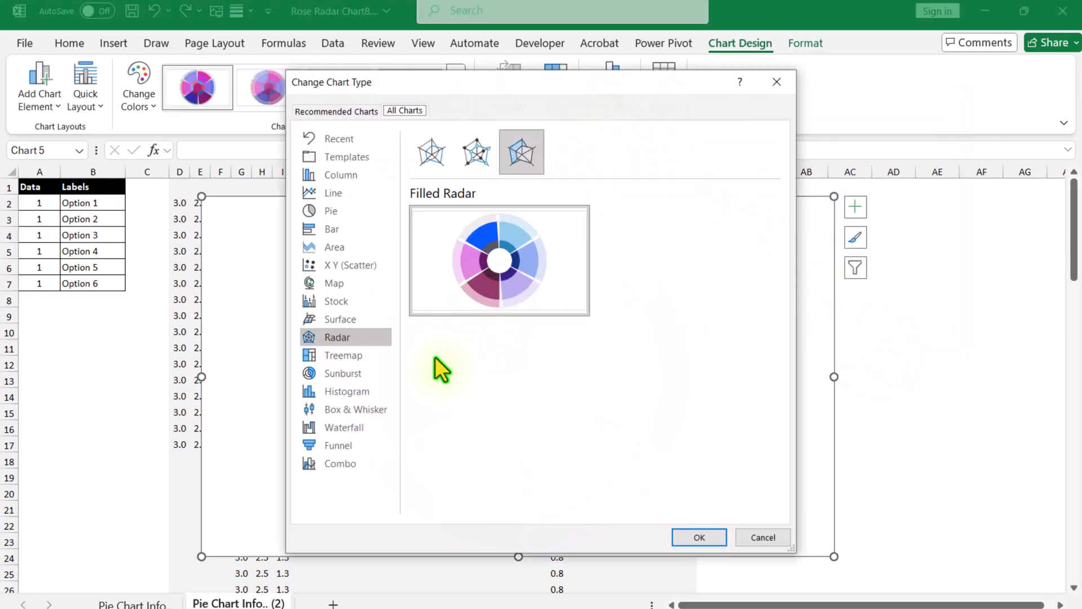
pyautogui.click(353, 469)
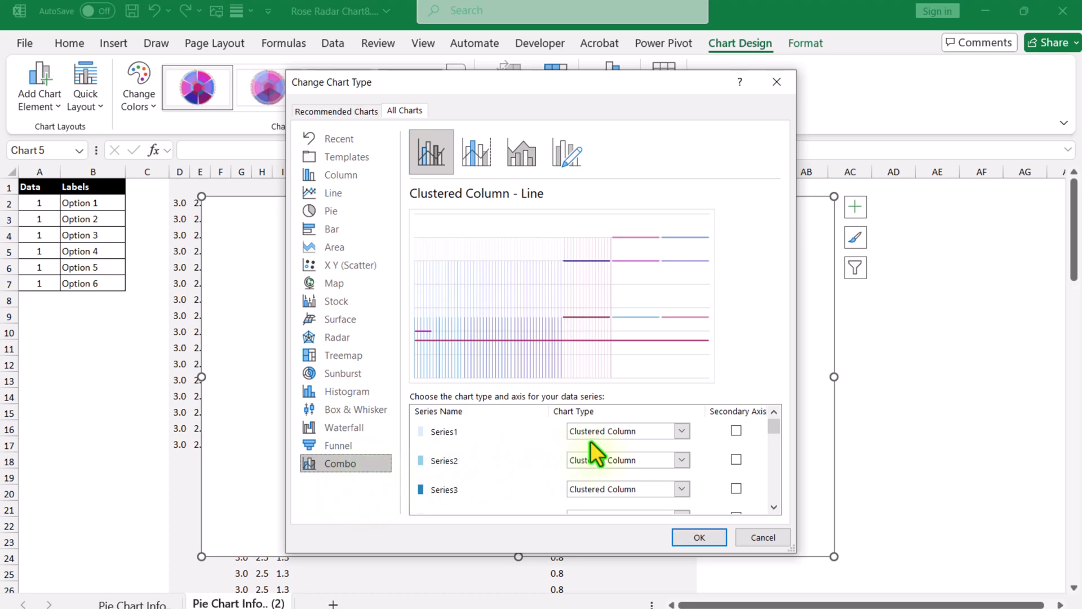
pyautogui.click(681, 430)
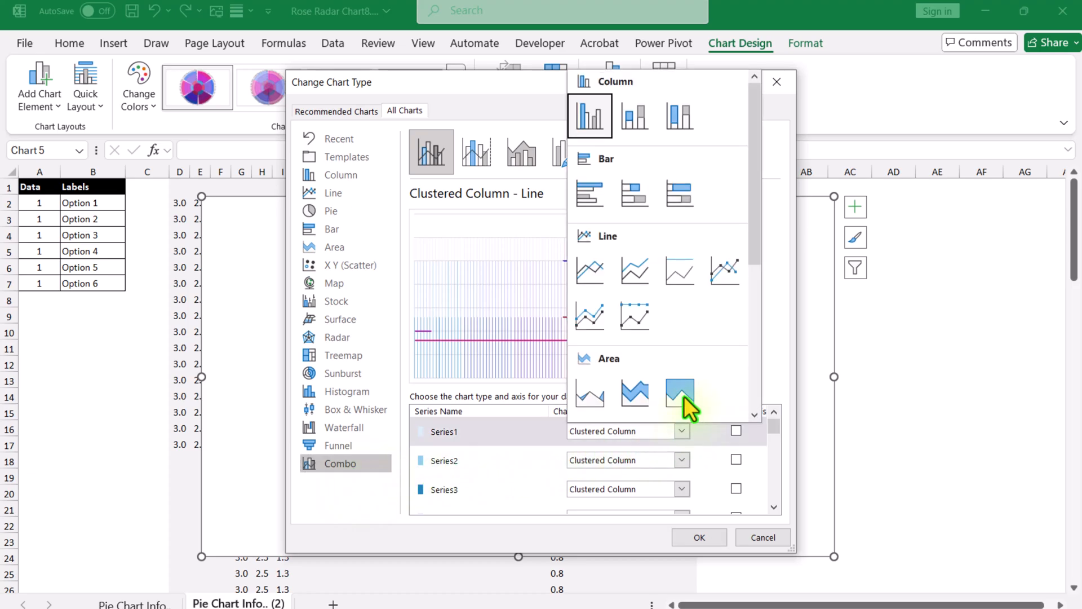
pyautogui.scroll(-5, 684, 397)
pyautogui.click(685, 390)
pyautogui.click(682, 460)
pyautogui.click(683, 421)
pyautogui.click(682, 489)
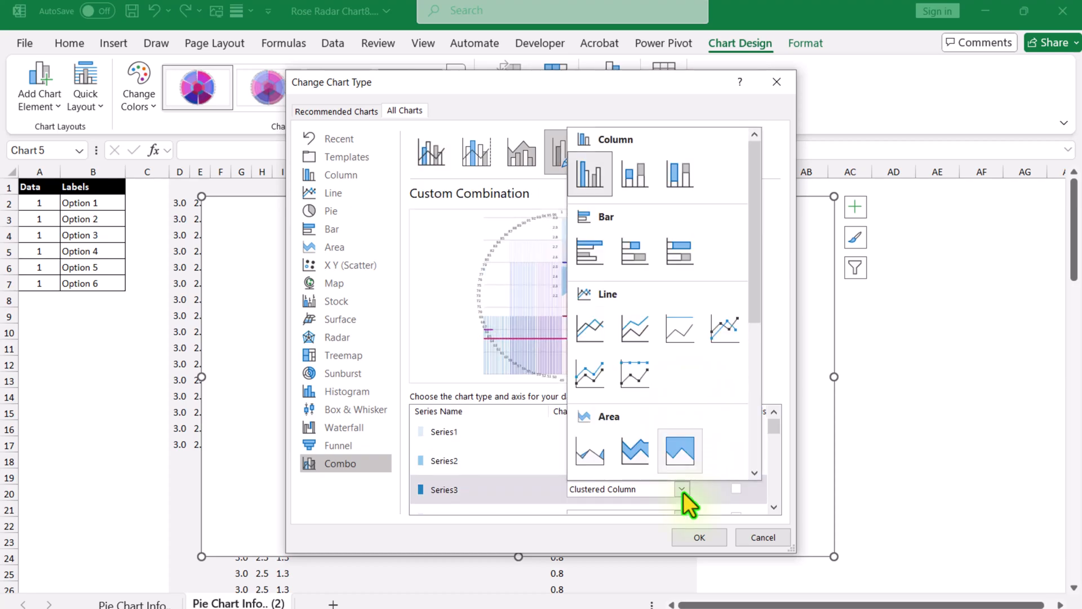
pyautogui.click(683, 449)
pyautogui.scroll(-2, 683, 454)
pyautogui.click(682, 454)
pyautogui.click(682, 428)
pyautogui.click(684, 482)
pyautogui.click(683, 445)
pyautogui.click(685, 510)
pyautogui.click(684, 468)
pyautogui.click(683, 471)
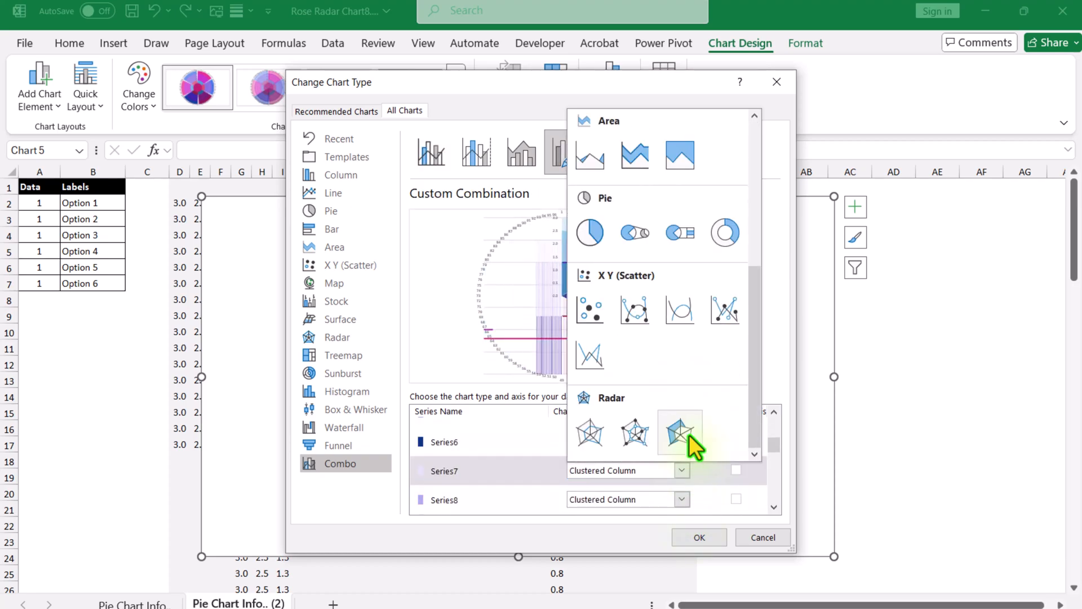
pyautogui.click(688, 436)
pyautogui.click(686, 465)
pyautogui.click(682, 492)
pyautogui.click(673, 464)
pyautogui.click(682, 457)
pyautogui.click(680, 420)
pyautogui.click(682, 486)
pyautogui.click(681, 448)
pyautogui.click(682, 451)
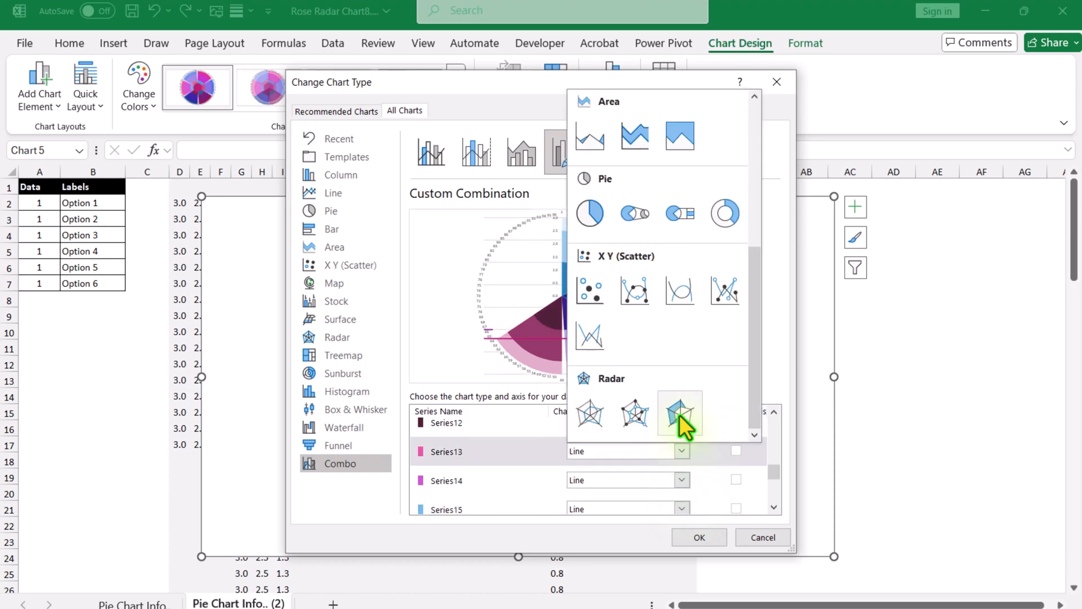
pyautogui.click(680, 417)
pyautogui.click(683, 480)
pyautogui.click(681, 475)
pyautogui.click(681, 439)
pyautogui.click(682, 503)
pyautogui.click(686, 466)
pyautogui.click(684, 468)
pyautogui.click(682, 433)
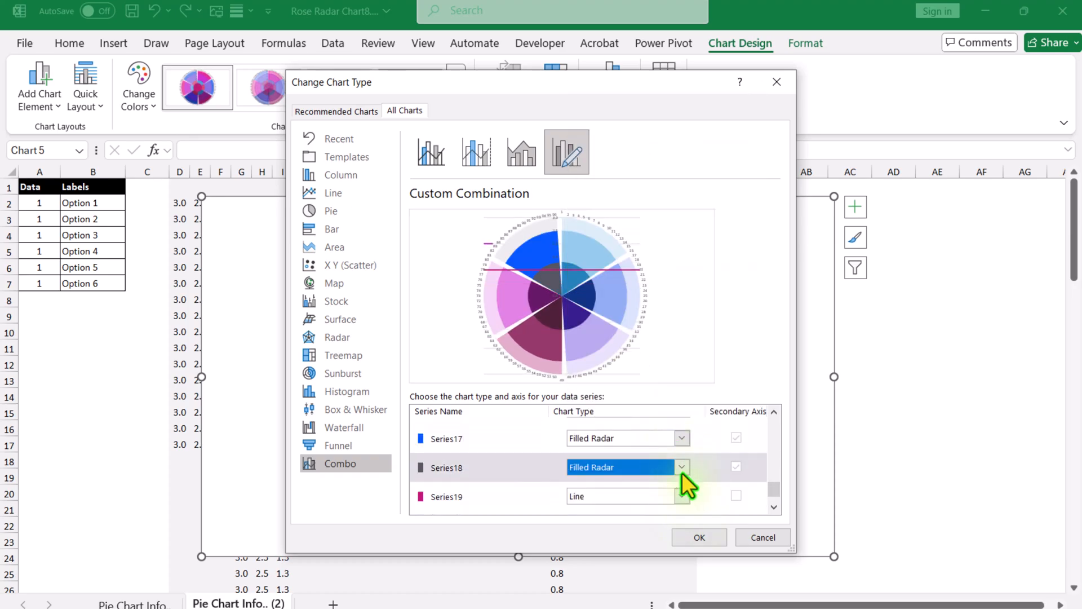
pyautogui.click(682, 472)
pyautogui.click(680, 431)
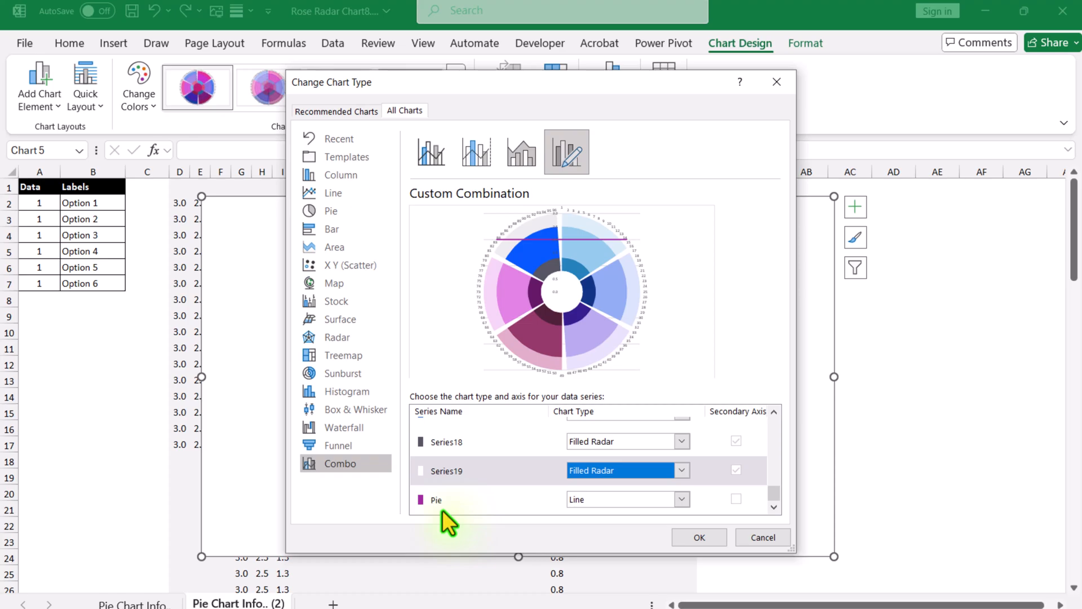
# Set the Pie series to the Pie chart type and apply the custom combination.
pyautogui.click(682, 499)
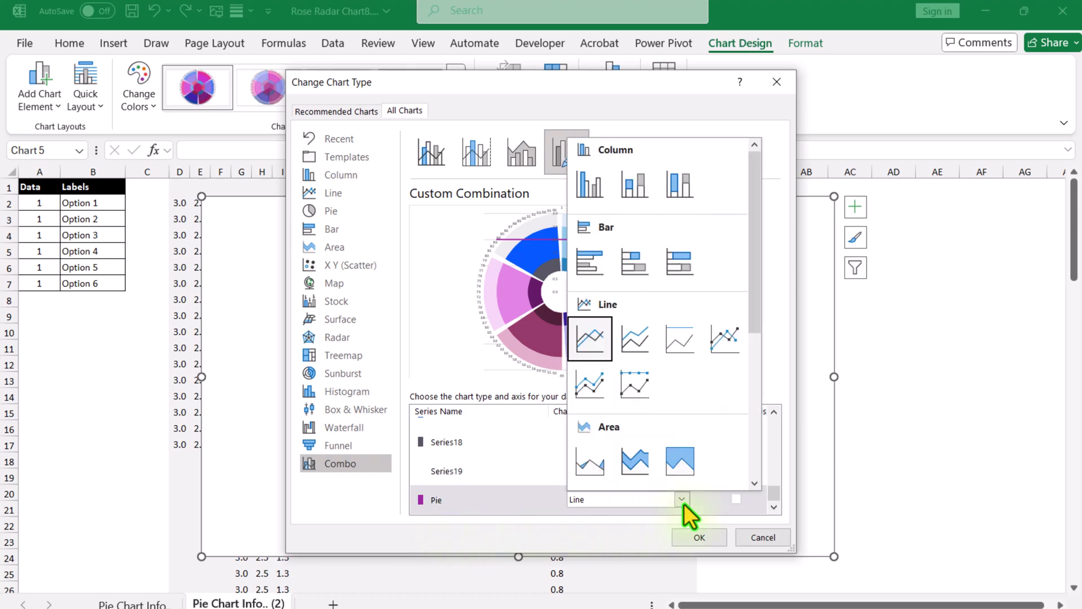
pyautogui.scroll(-3, 684, 503)
pyautogui.click(590, 313)
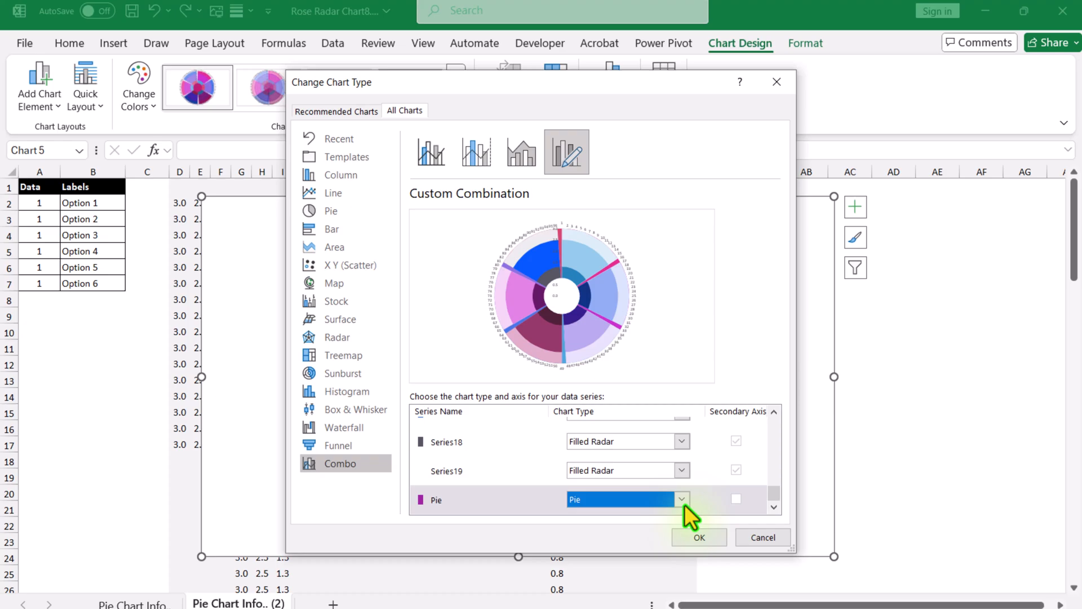
pyautogui.click(706, 533)
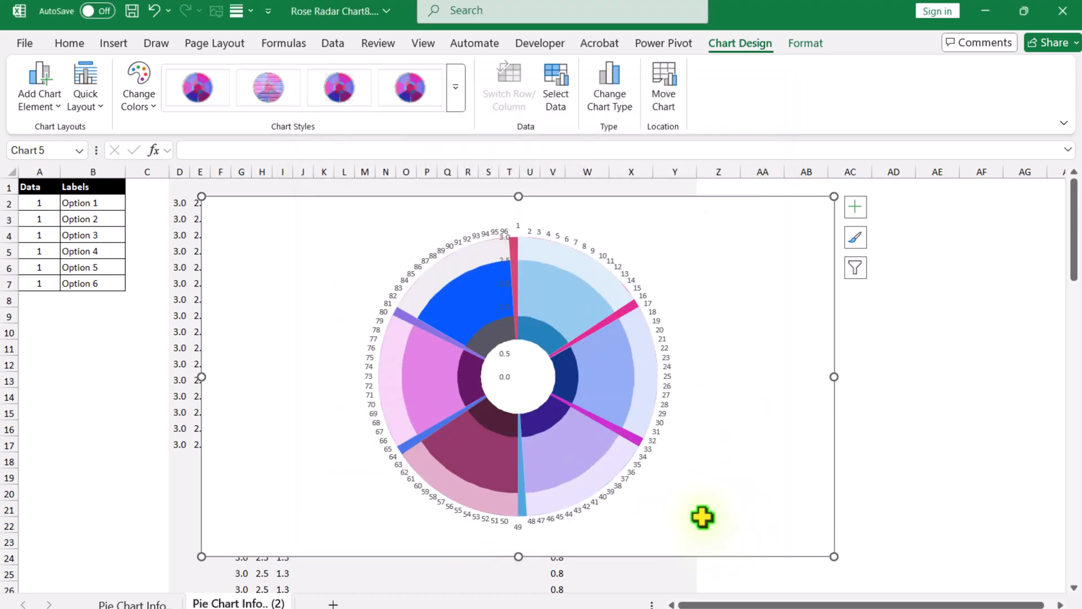
# Delete the category labels around the circle and the radar value axis from the chart.
pyautogui.click(607, 259)
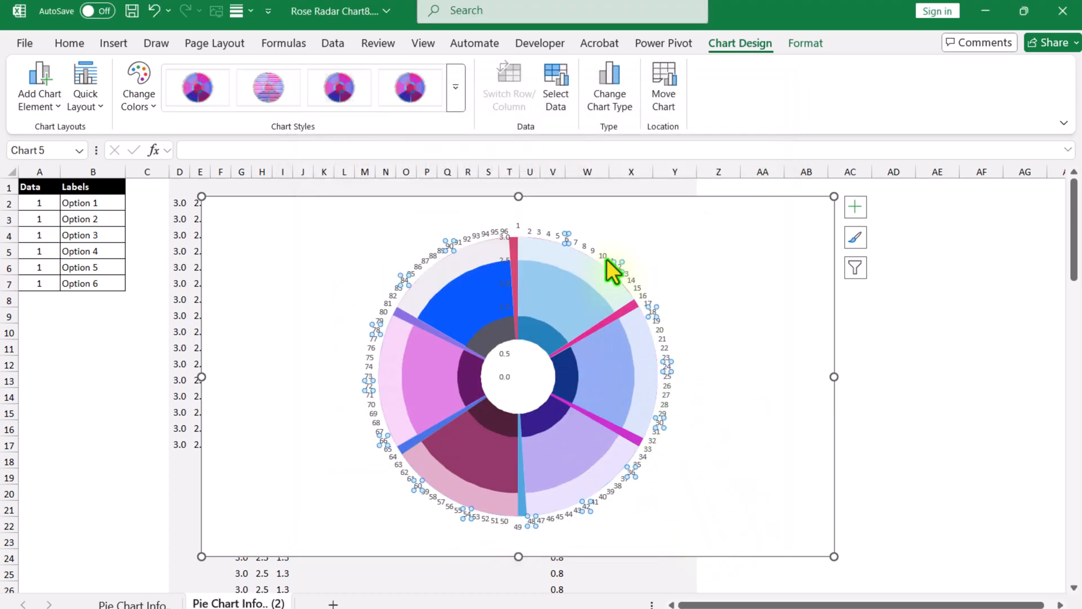
pyautogui.press('Delete')
pyautogui.click(505, 259)
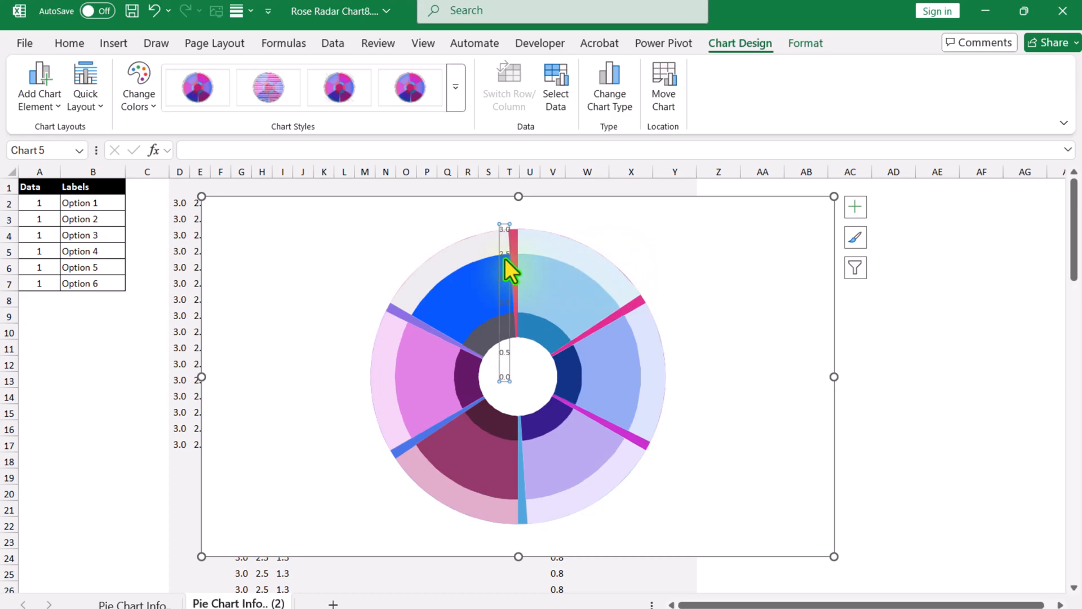
pyautogui.press('Delete')
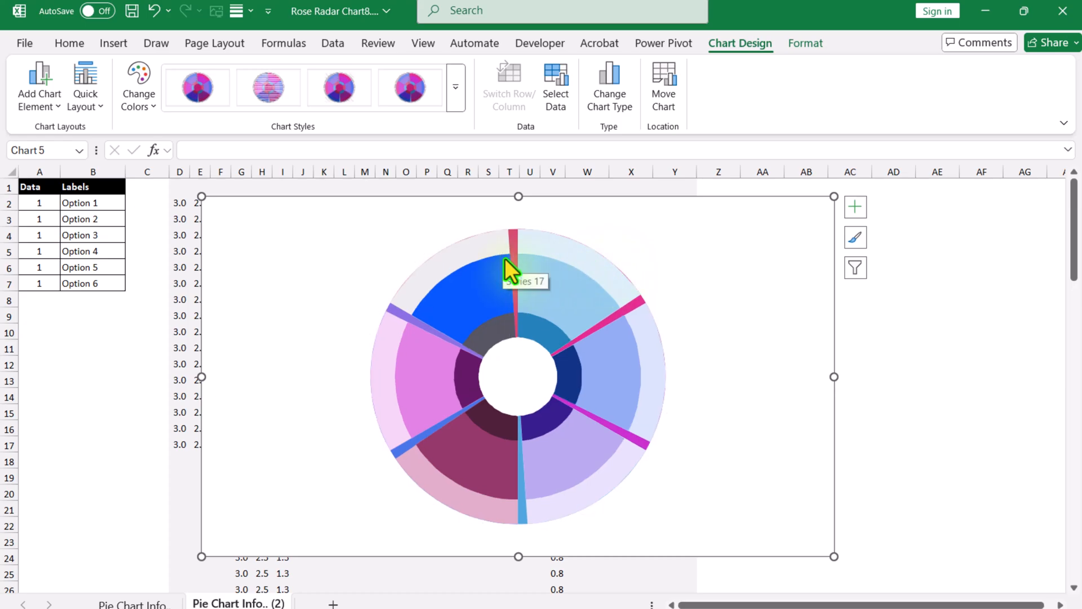
# Add data labels to the Pie series and open their detailed formatting options.
pyautogui.click(573, 289)
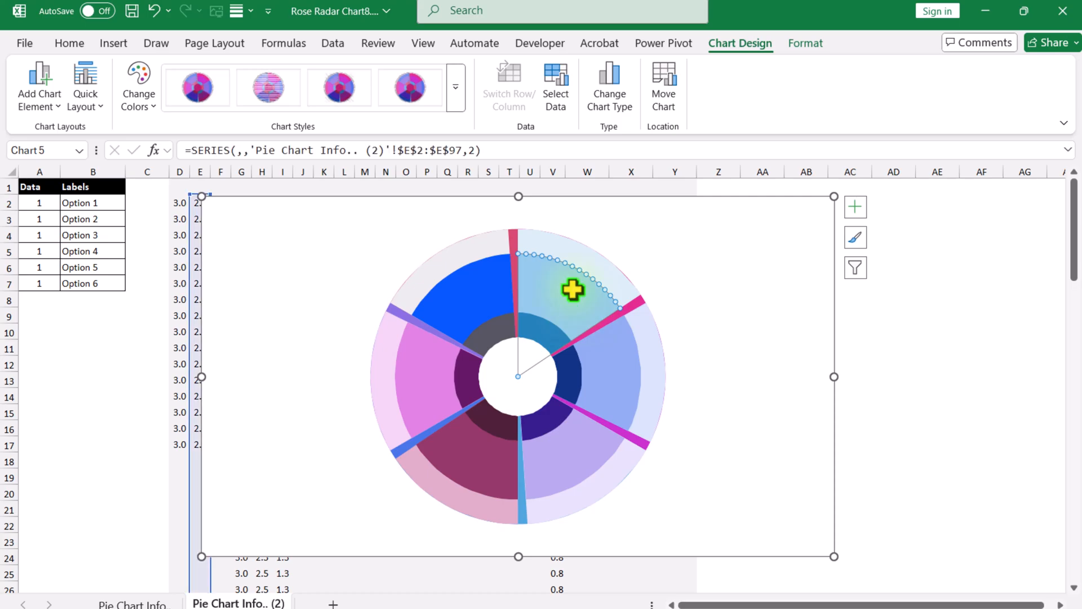
pyautogui.click(812, 44)
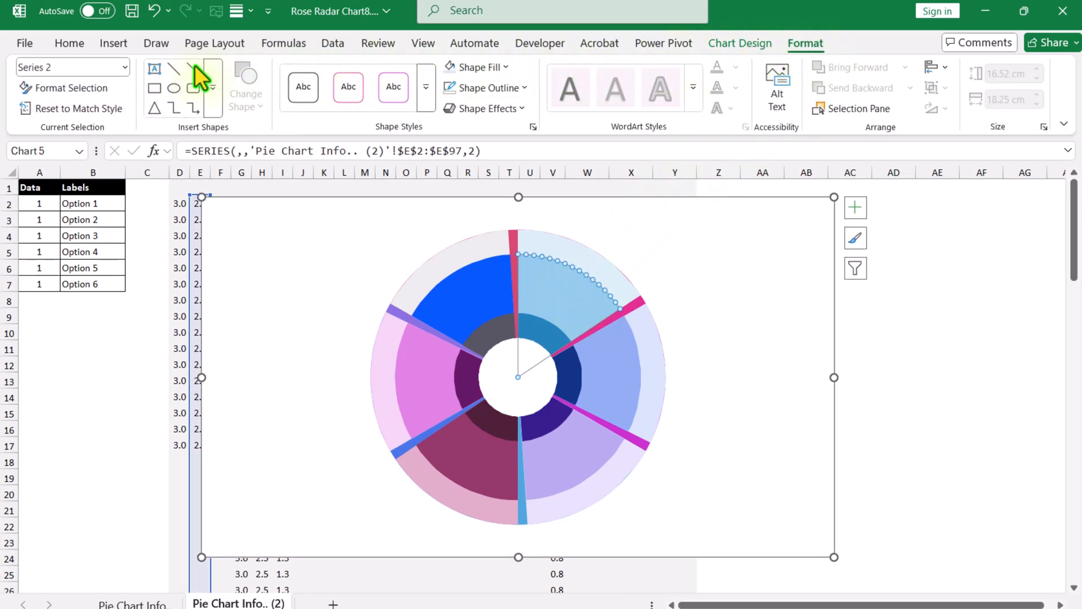
pyautogui.click(123, 66)
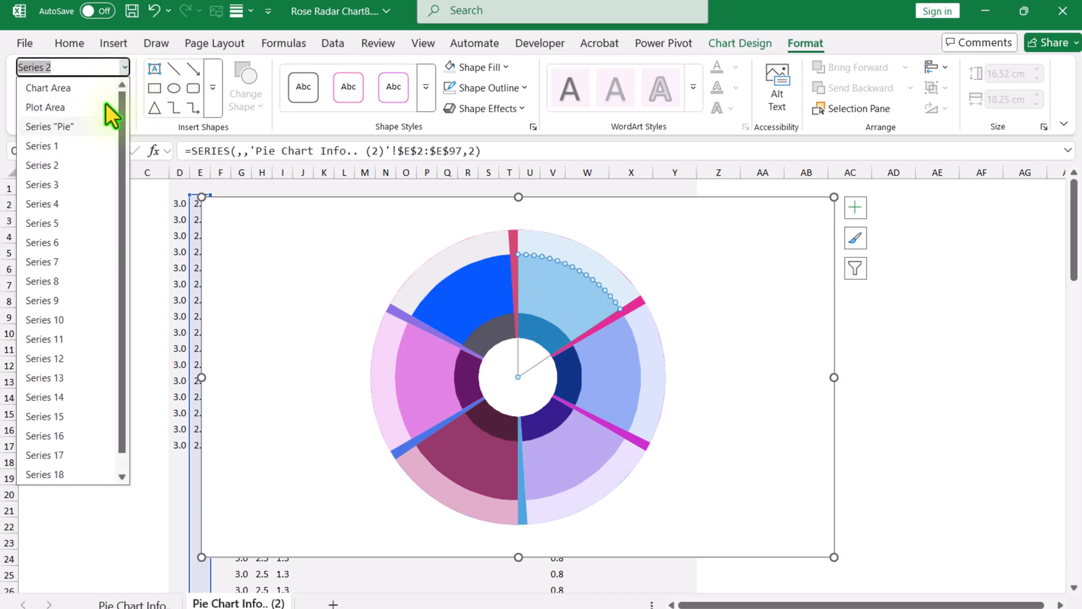
pyautogui.click(93, 127)
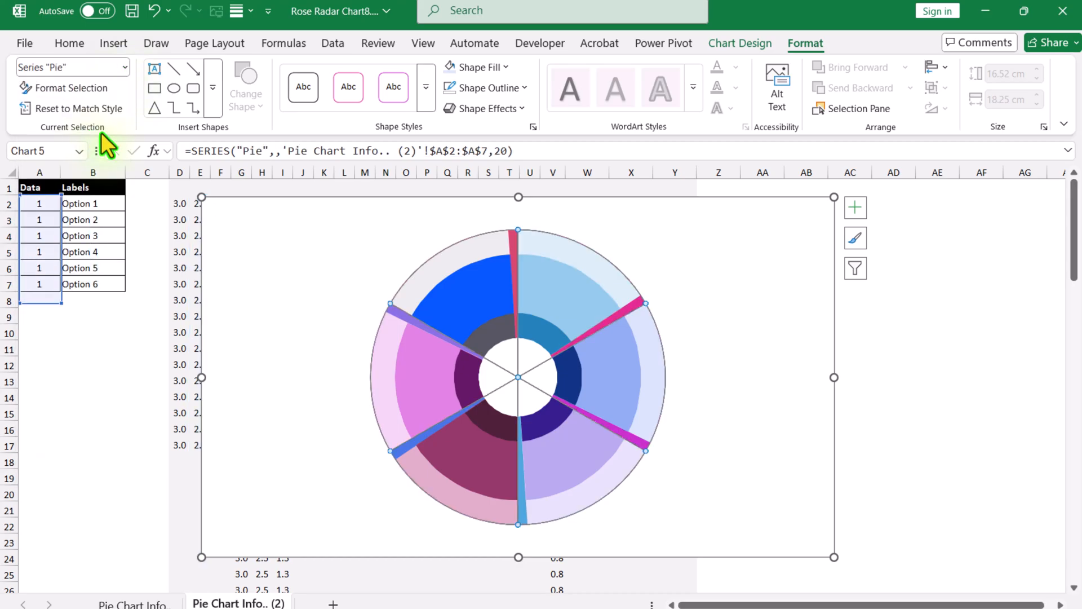
pyautogui.click(855, 208)
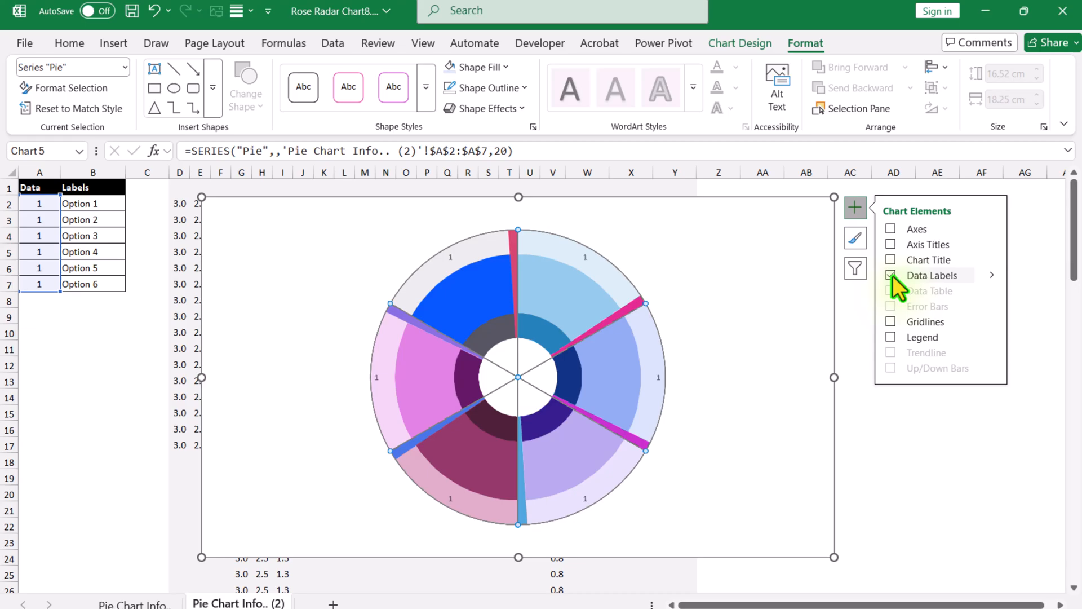
pyautogui.click(987, 275)
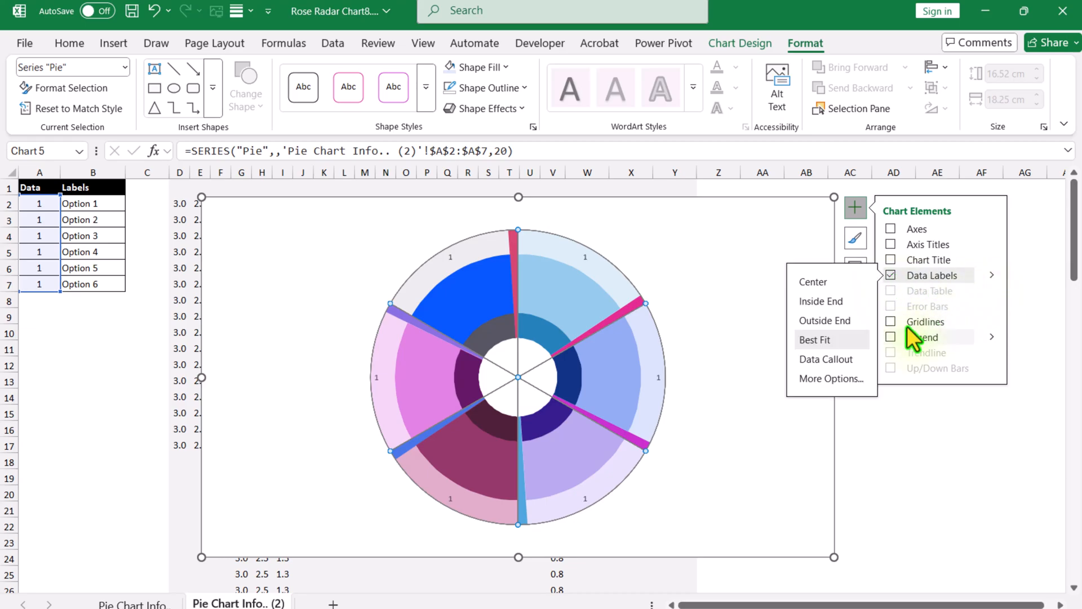
pyautogui.click(831, 377)
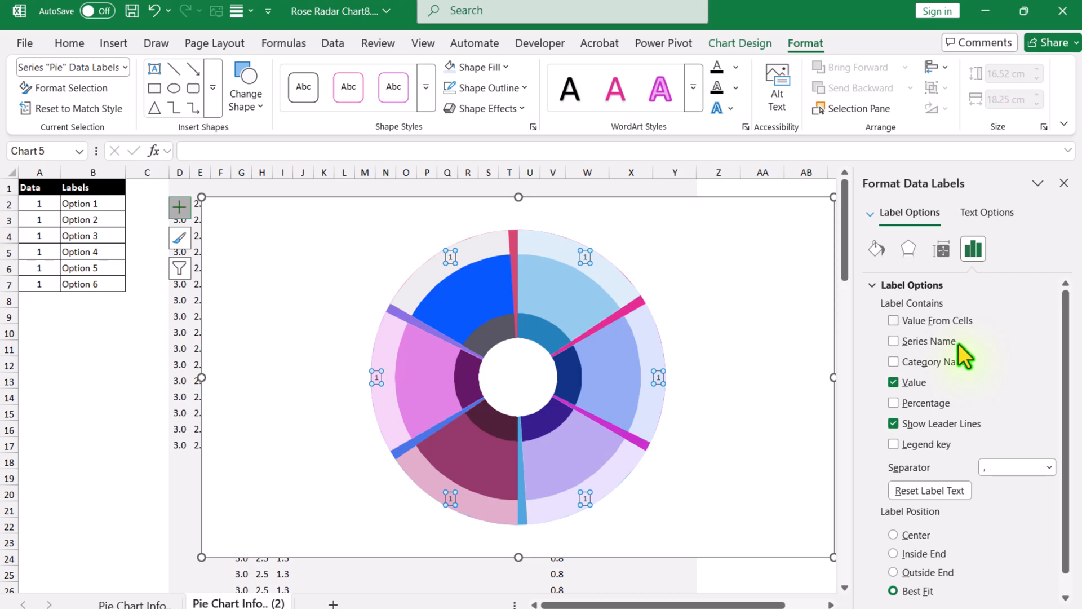
# Make the Pie data labels show the text from cells B2:B7 instead of the values.
pyautogui.click(949, 322)
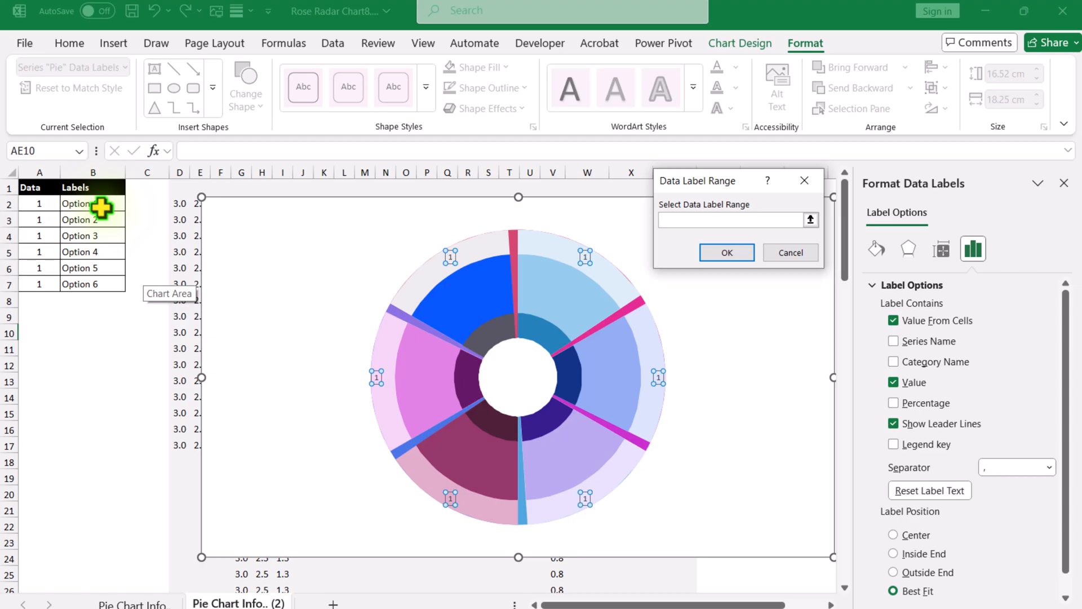
pyautogui.moveTo(101, 208); pyautogui.dragTo(96, 280)
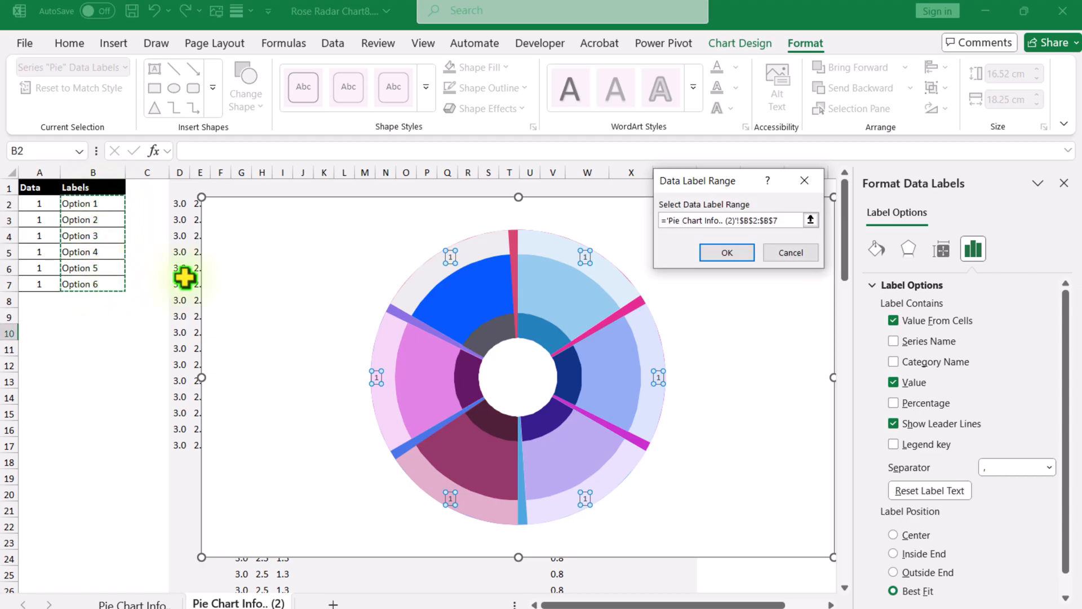
pyautogui.click(725, 256)
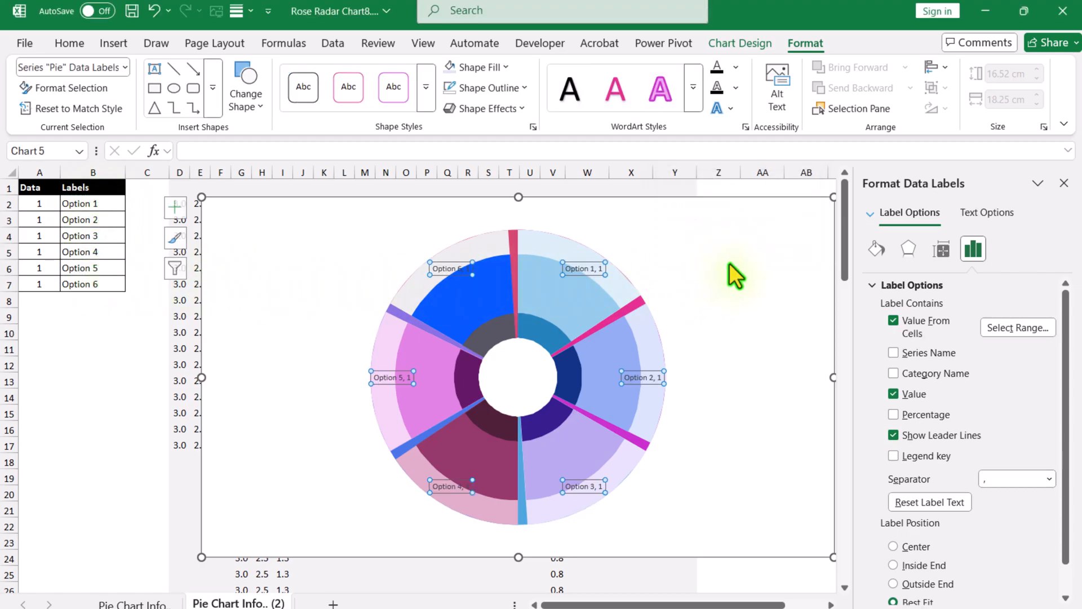
pyautogui.click(913, 396)
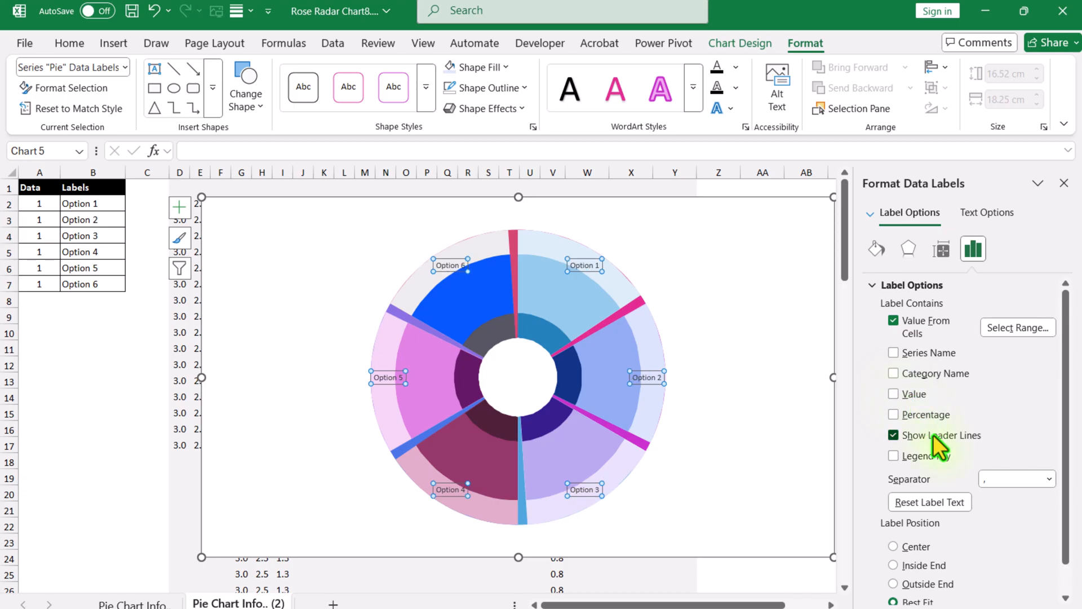
# Turn off the leader lines on the Pie data labels and set their label position to Center.
pyautogui.click(933, 434)
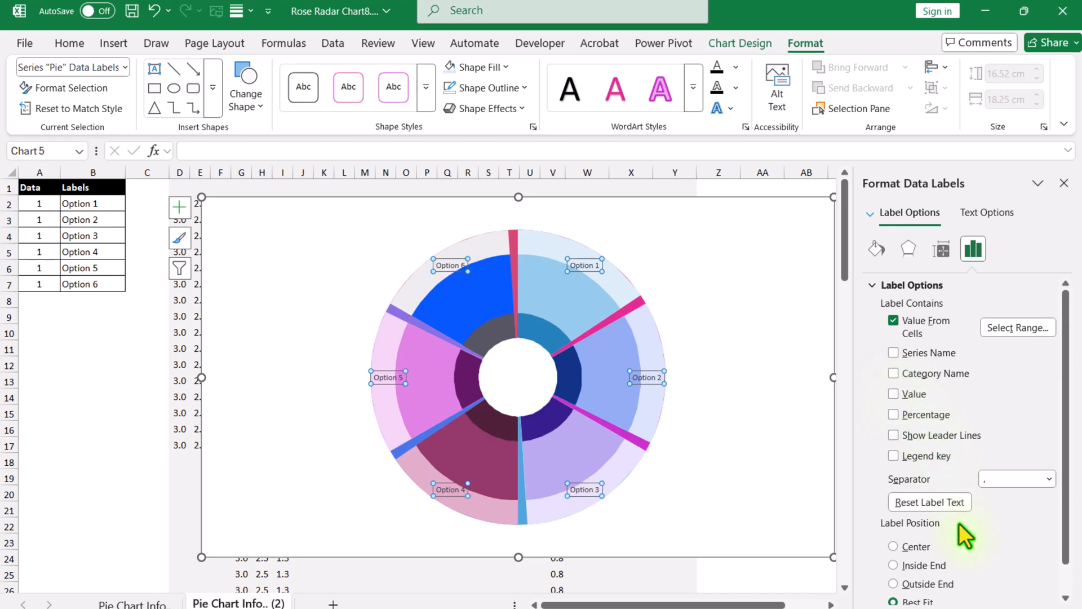
pyautogui.click(922, 548)
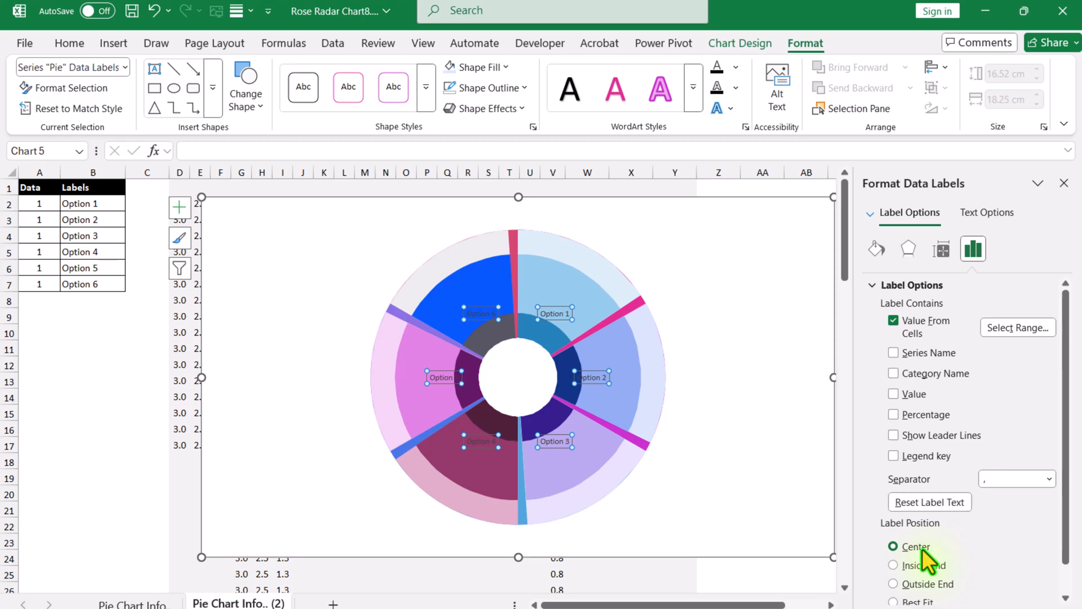
# Format the Pie data labels as bold white text at font size 16.
pyautogui.click(70, 44)
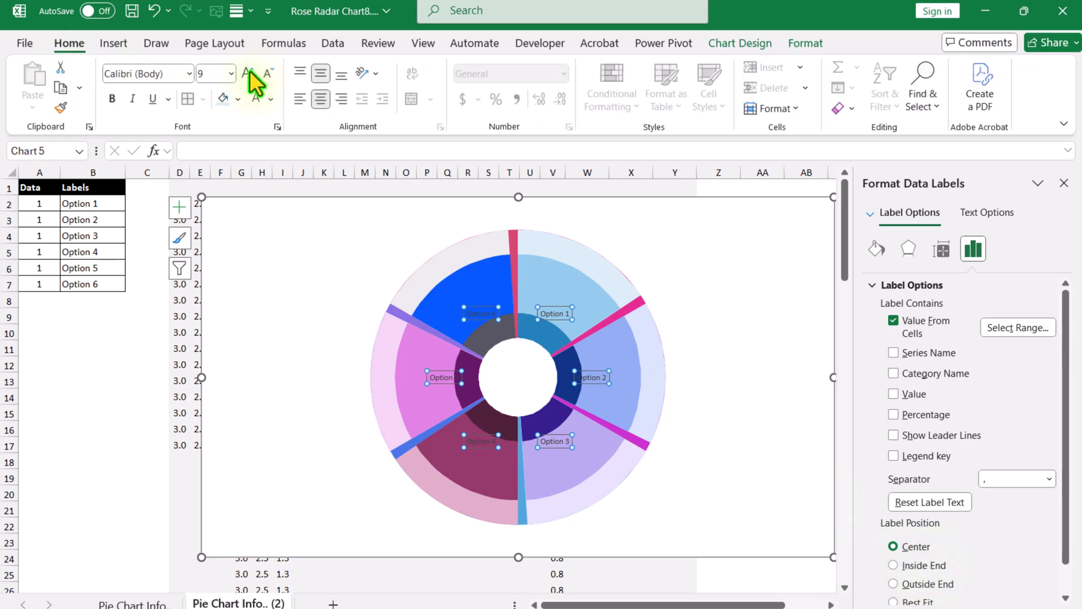
pyautogui.click(248, 73)
pyautogui.click(248, 74)
pyautogui.click(248, 73)
pyautogui.click(248, 73)
pyautogui.click(248, 73)
pyautogui.click(255, 98)
pyautogui.click(112, 98)
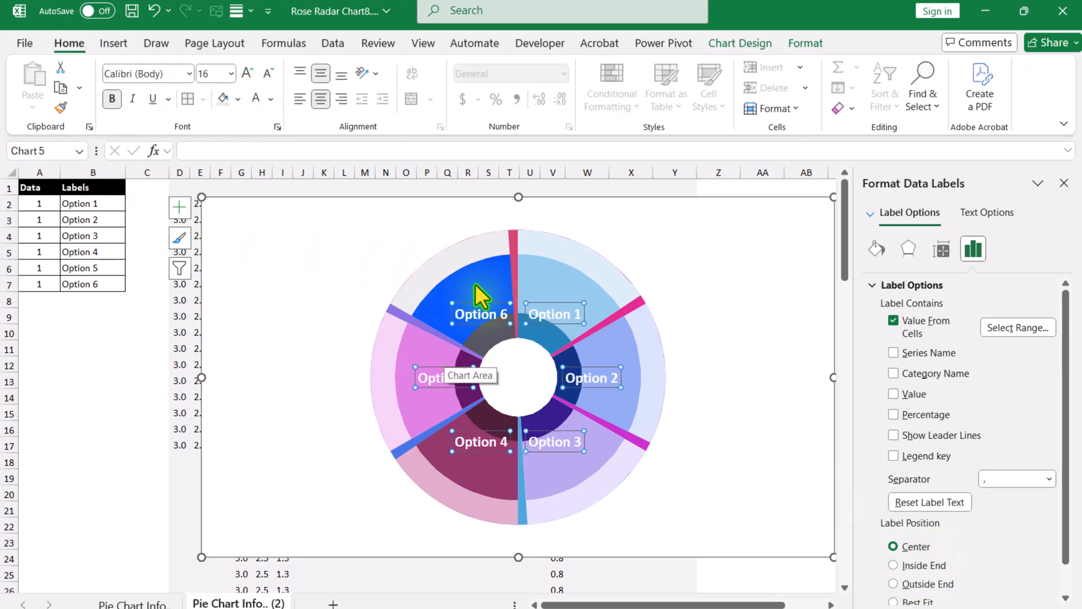
# Set the Pie series' pie explosion to 41% so its slices and labels move outward, and deselect the chart.
pyautogui.click(806, 43)
pyautogui.click(124, 67)
pyautogui.click(807, 49)
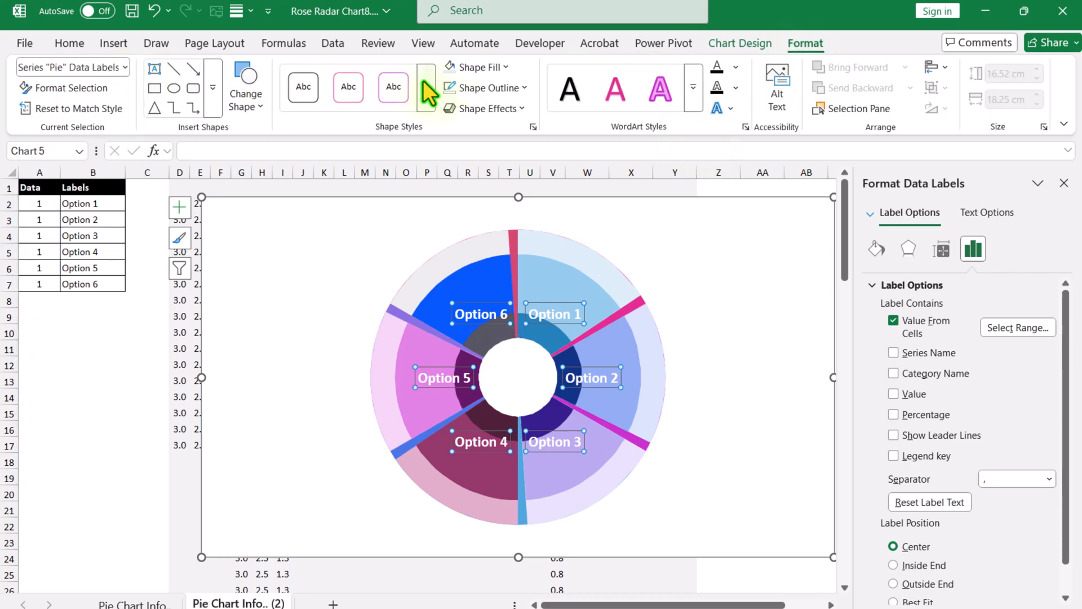
pyautogui.click(124, 68)
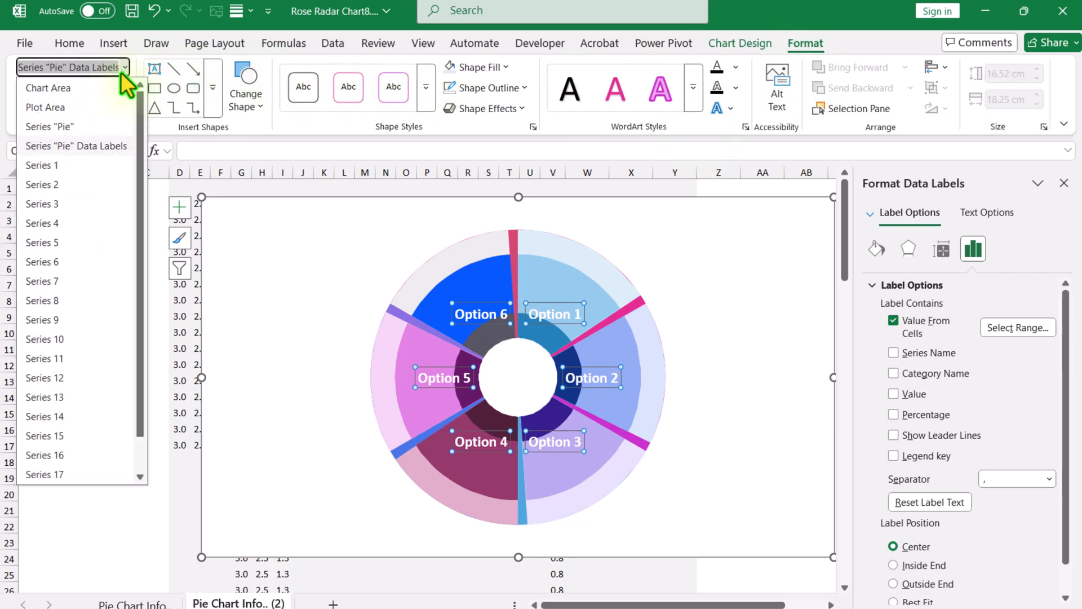
pyautogui.click(100, 127)
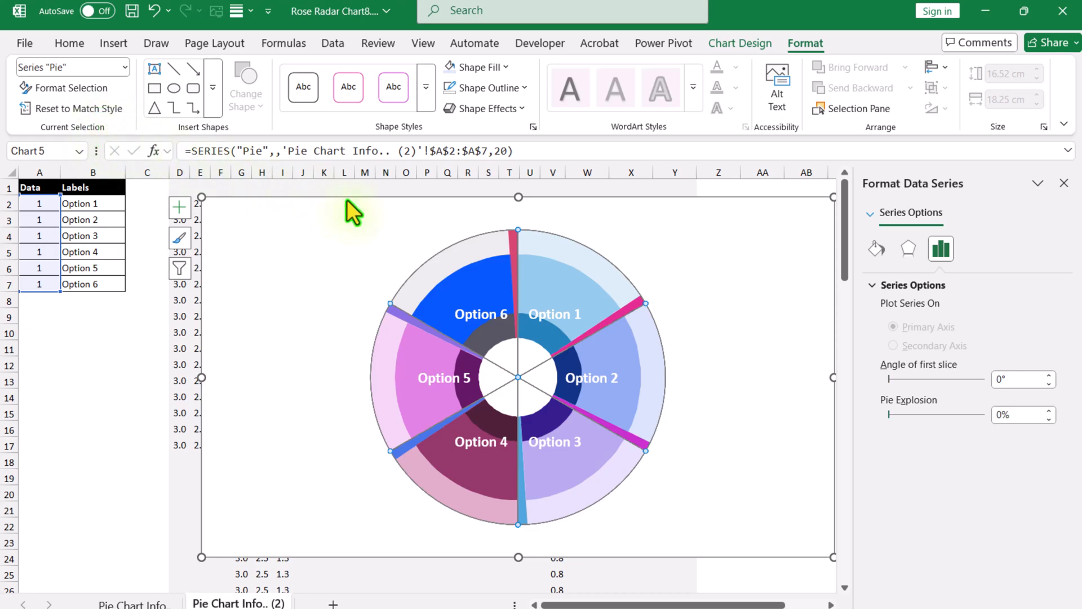
pyautogui.click(1049, 411)
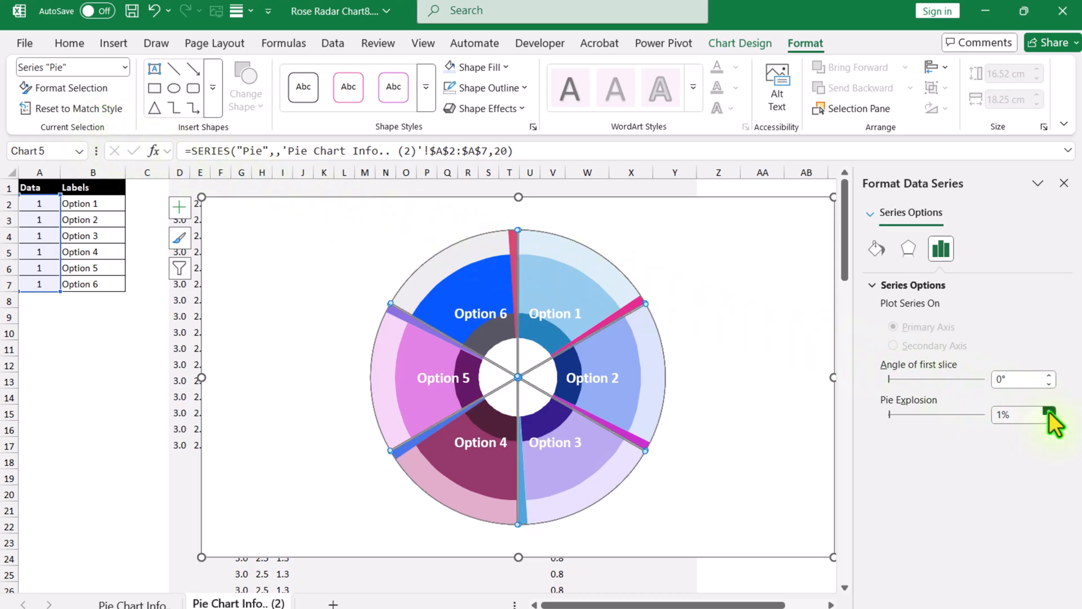
pyautogui.moveTo(1049, 412); pyautogui.dragTo(1046, 415)
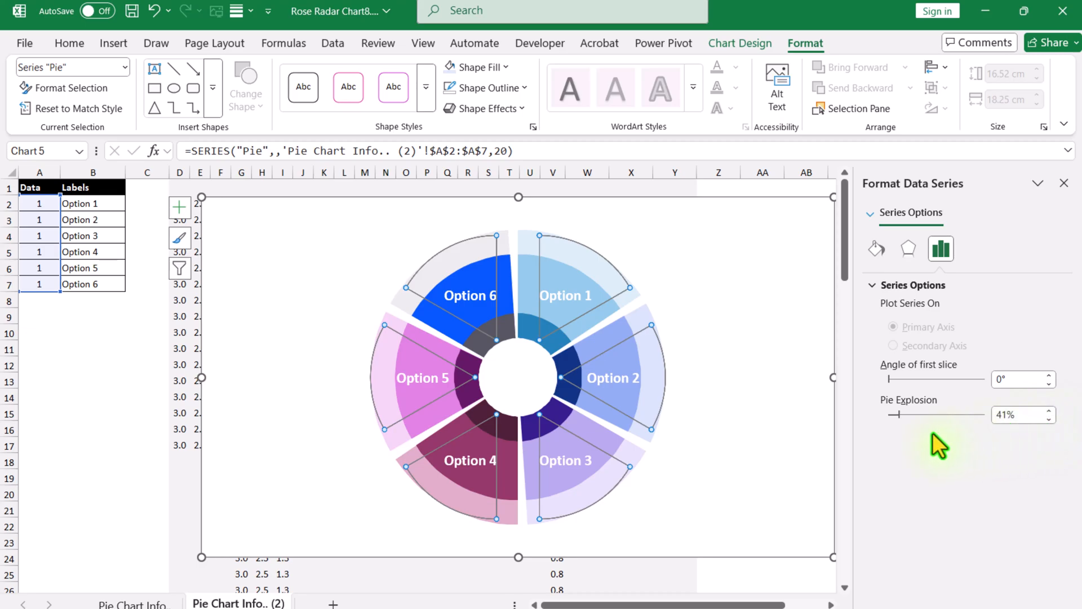
pyautogui.click(121, 364)
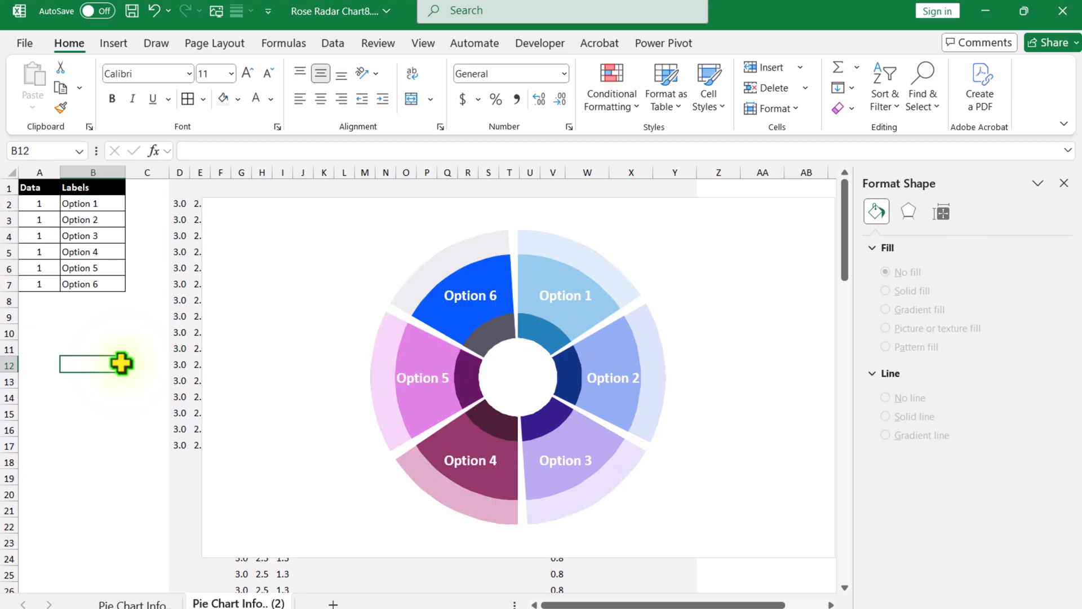
# Change the workbook's theme colours to the Office colour set to recolour the chart, and deselect the chart.
pyautogui.click(286, 250)
pyautogui.click(186, 43)
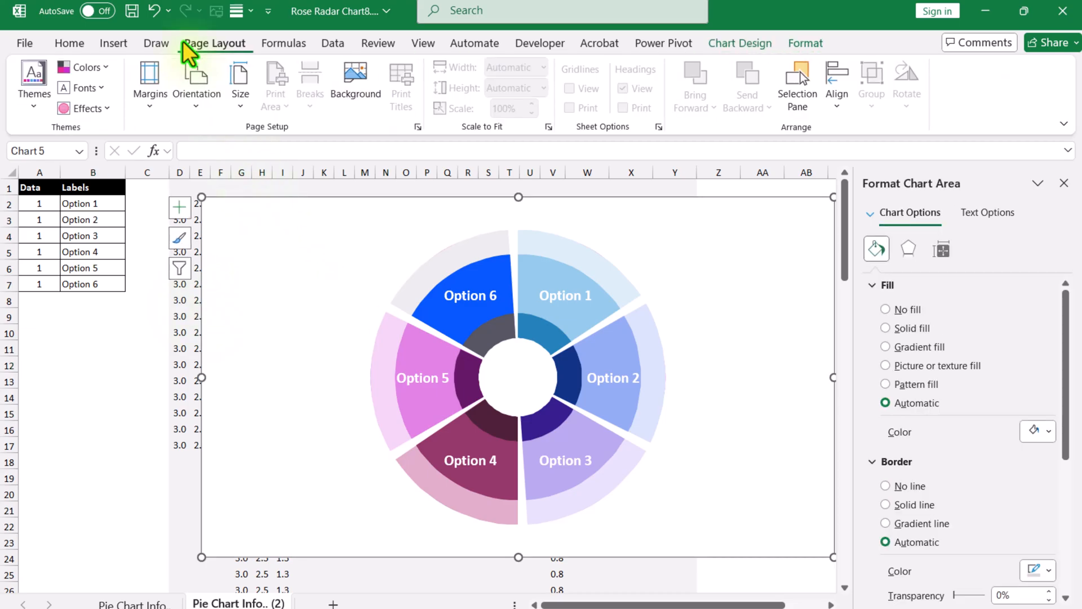
pyautogui.click(117, 67)
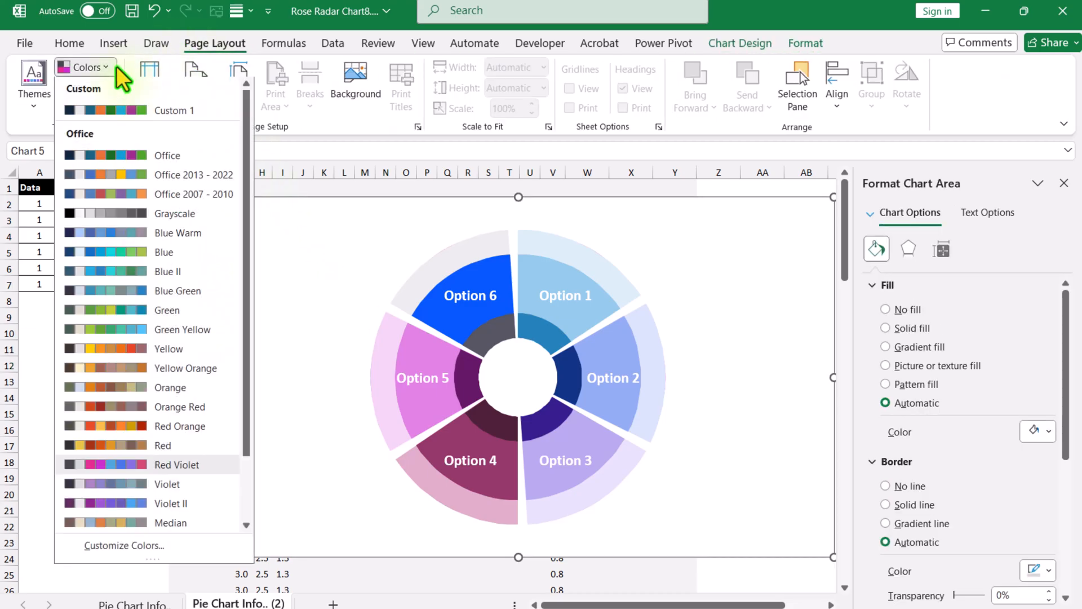
pyautogui.click(96, 158)
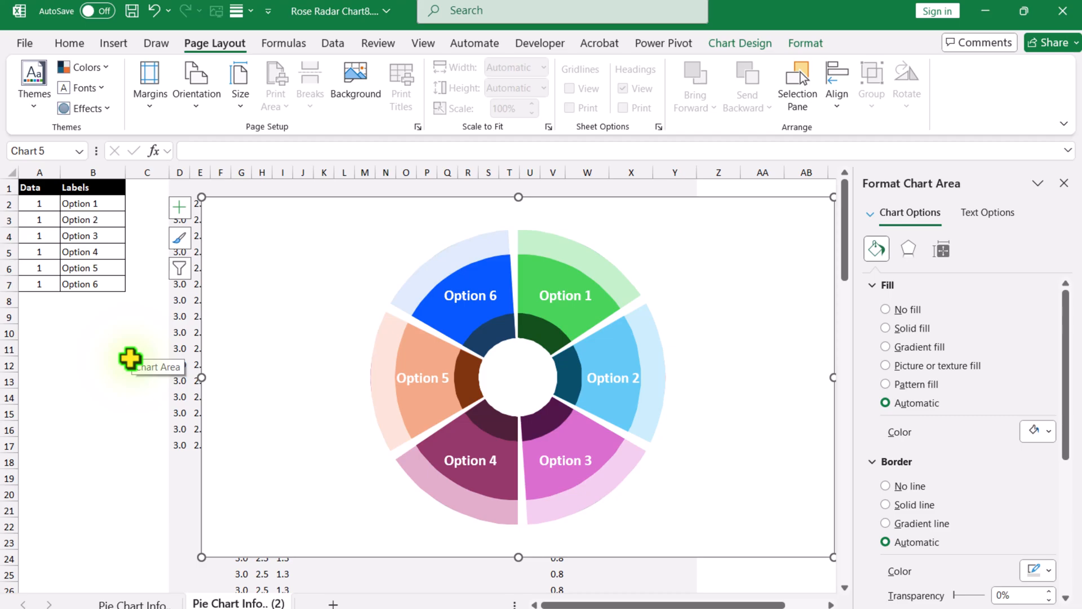
pyautogui.click(129, 358)
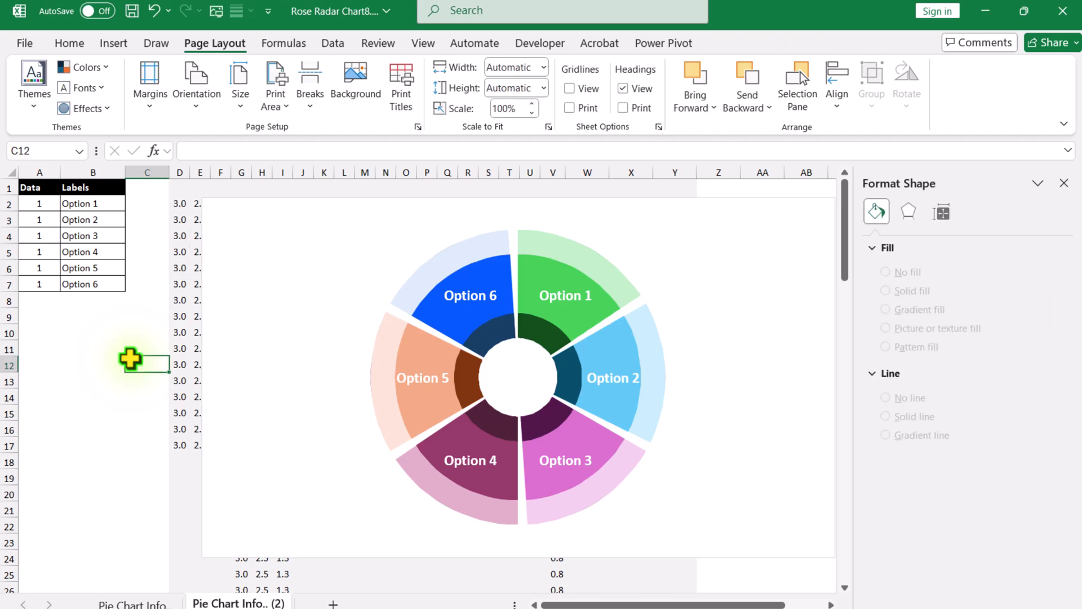